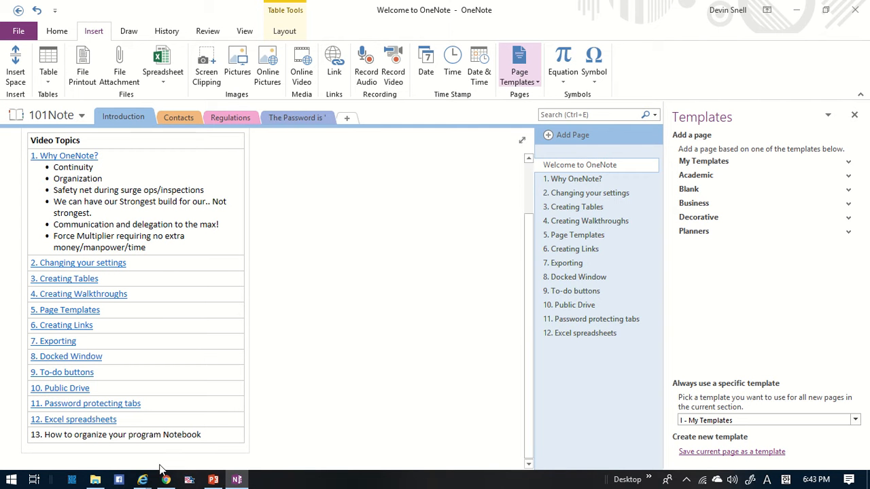
Step: Turn the table entry "13. How to organize your program Notebook" into a link to a new page and enter "a" on that page
{"action": "type", "text": "[["}
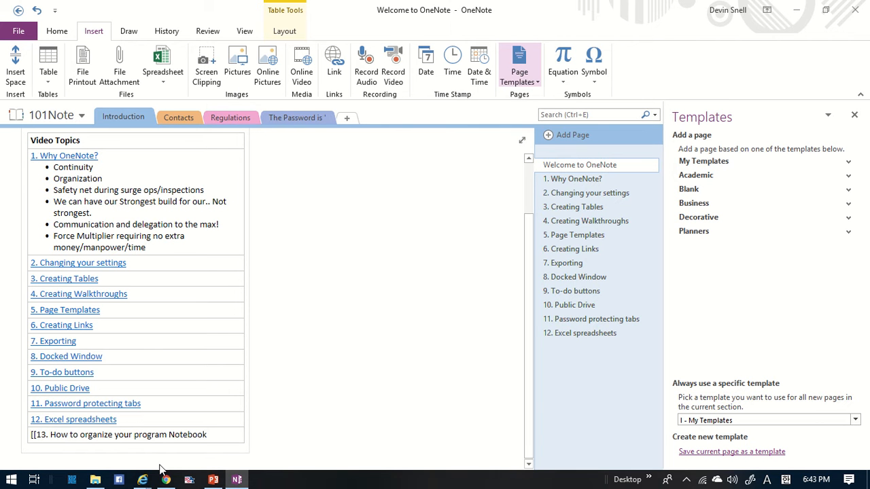
{"action": "type", "text": "]]"}
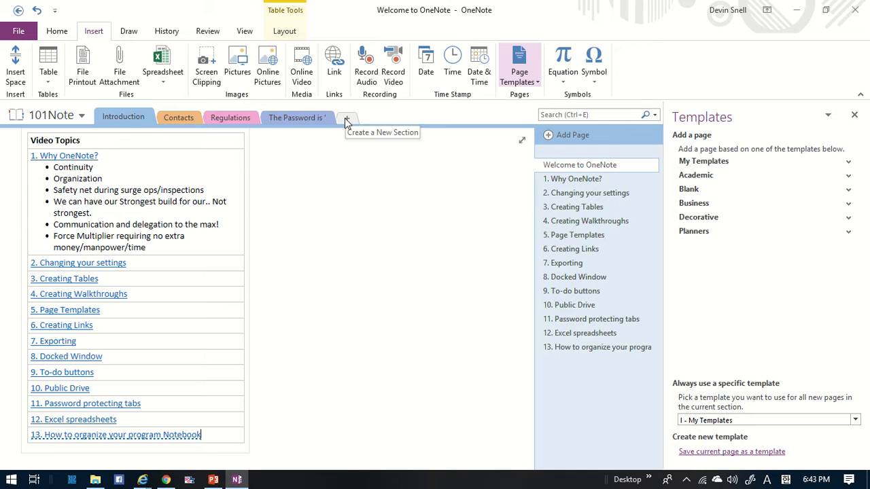
{"action": "left_click", "coordinate": [585, 347]}
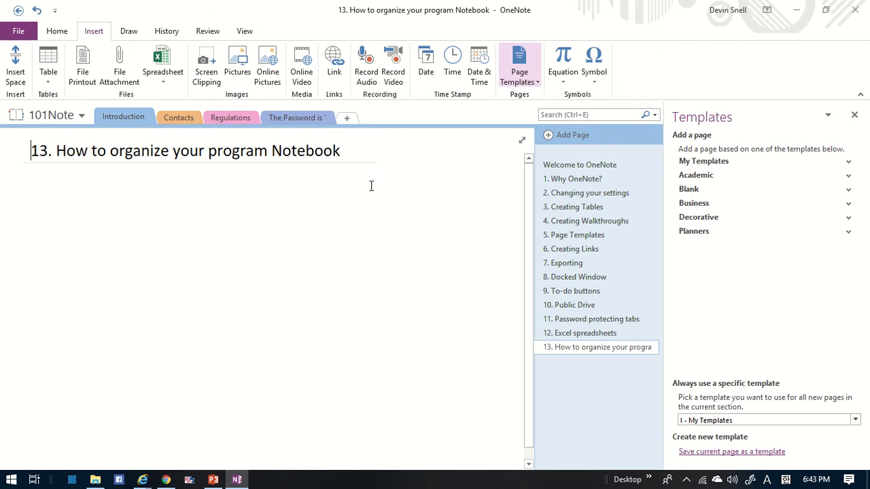
{"action": "left_click", "coordinate": [31, 178]}
{"action": "type", "text": "a"}
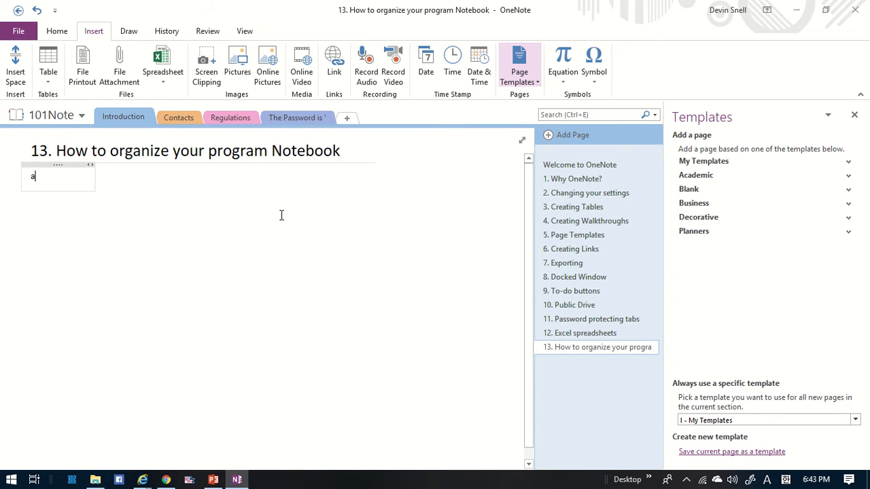
Step: Add a new section to the 101Note notebook and delete the password-protected section
{"action": "left_click", "coordinate": [346, 118]}
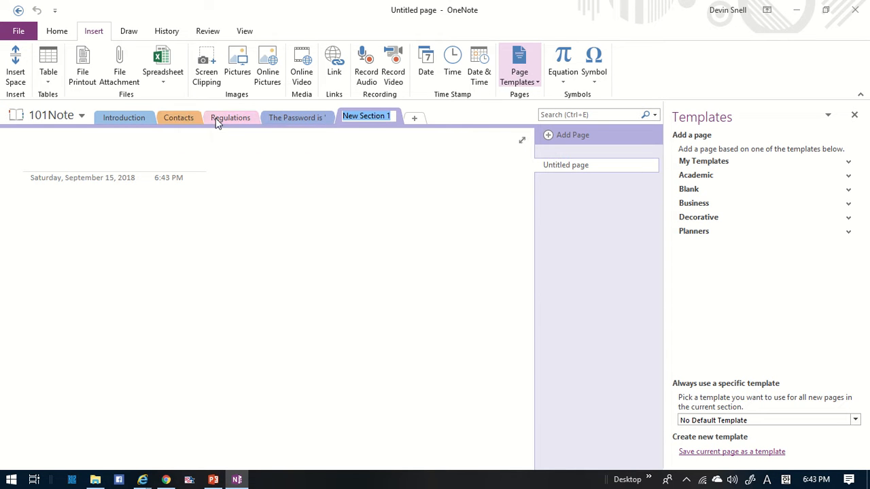
{"action": "right_click", "coordinate": [296, 119]}
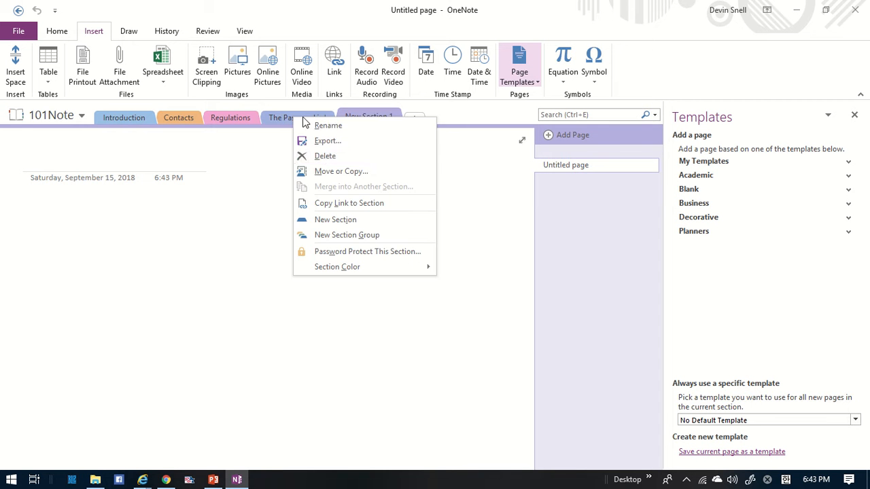
{"action": "left_click", "coordinate": [428, 157]}
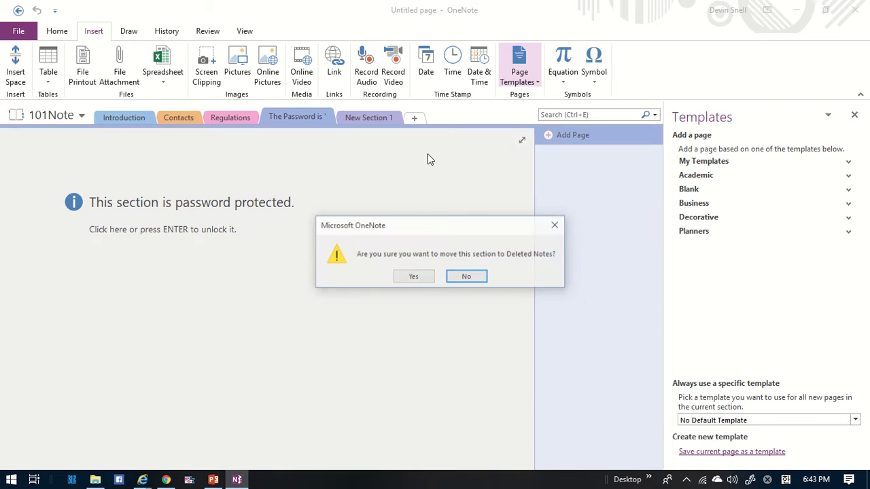
{"action": "left_click", "coordinate": [413, 277]}
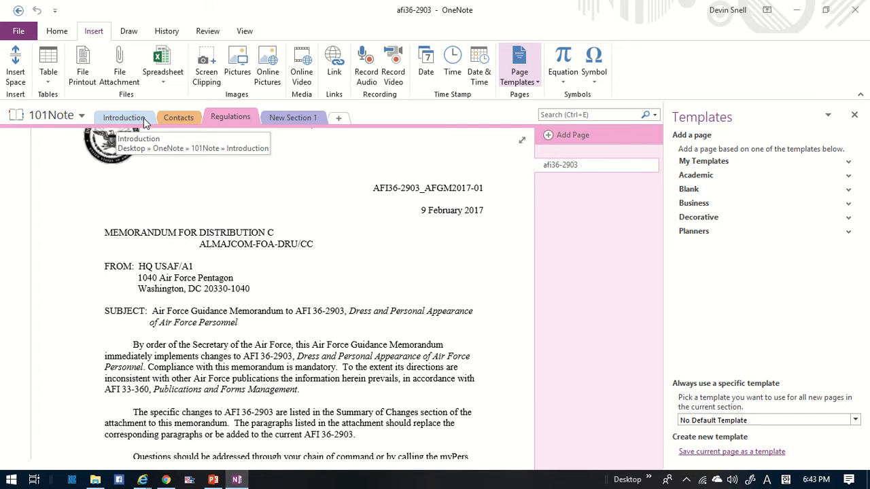
Step: Review the Video Topics table on the Welcome to OneNote page of the Introduction section in full-page view
{"action": "left_click", "coordinate": [122, 121]}
{"action": "left_click", "coordinate": [580, 165]}
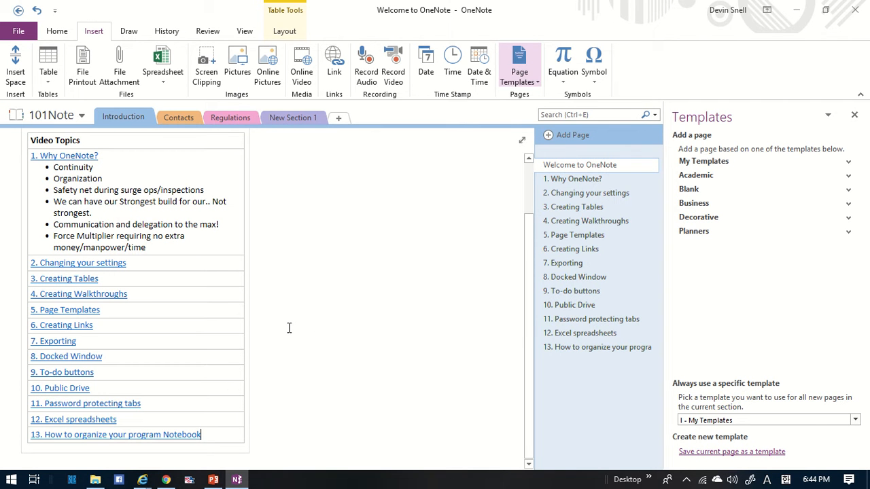
{"action": "left_click", "coordinate": [522, 140]}
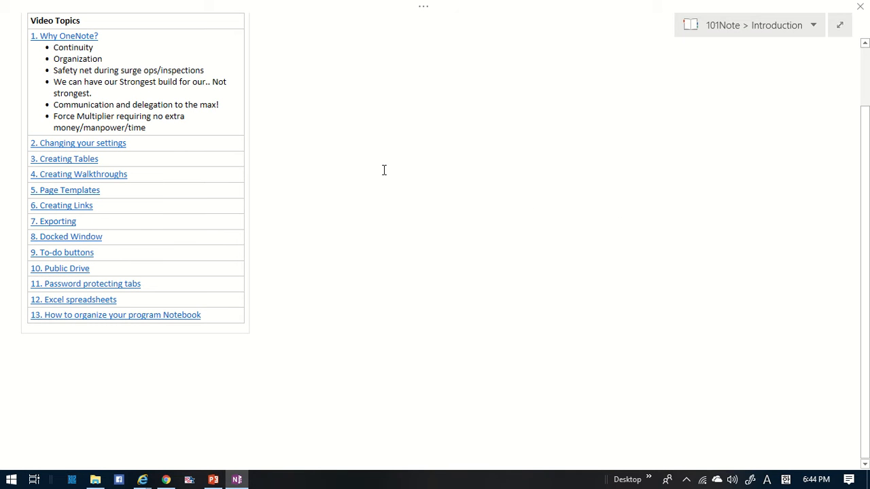
{"action": "scroll", "coordinate": [384, 169], "scroll_direction": "up", "scroll_amount": 2}
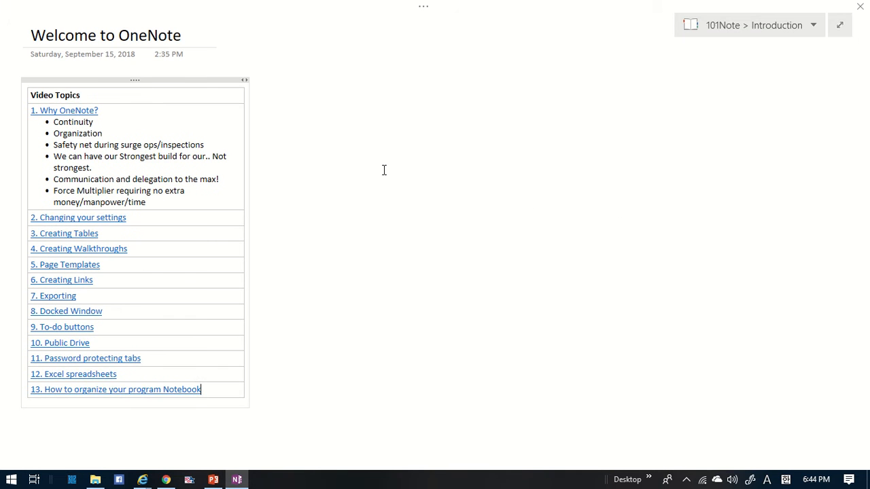
{"action": "left_click", "coordinate": [841, 26]}
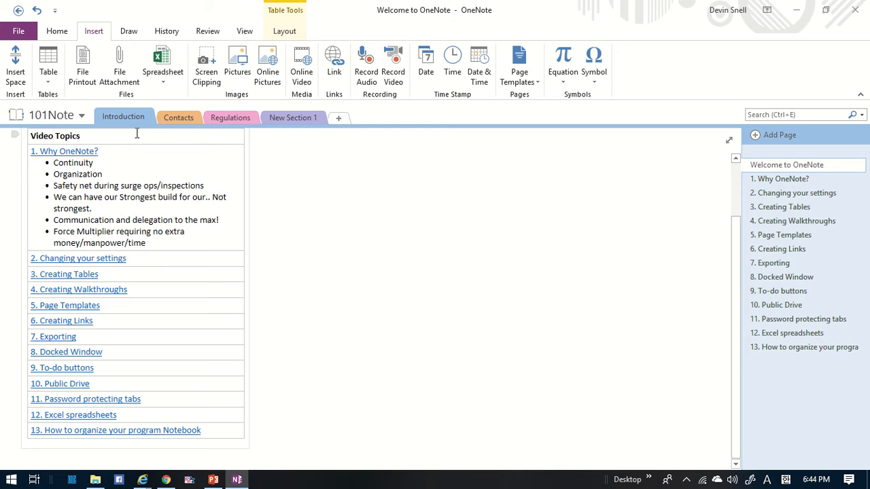
Step: In the Contacts section, replace the last four digits of the first contact's phone number in the blue Osan table
{"action": "left_click", "coordinate": [182, 117]}
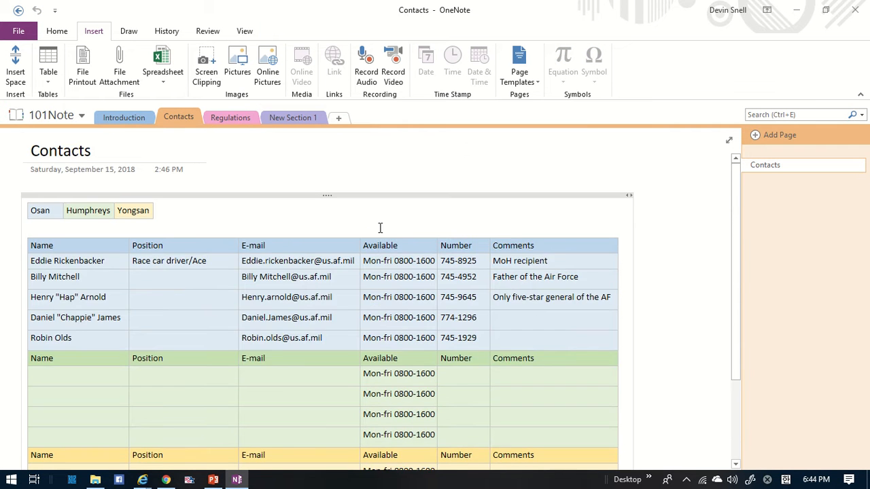
{"action": "scroll", "coordinate": [251, 288], "scroll_direction": "down", "scroll_amount": 1}
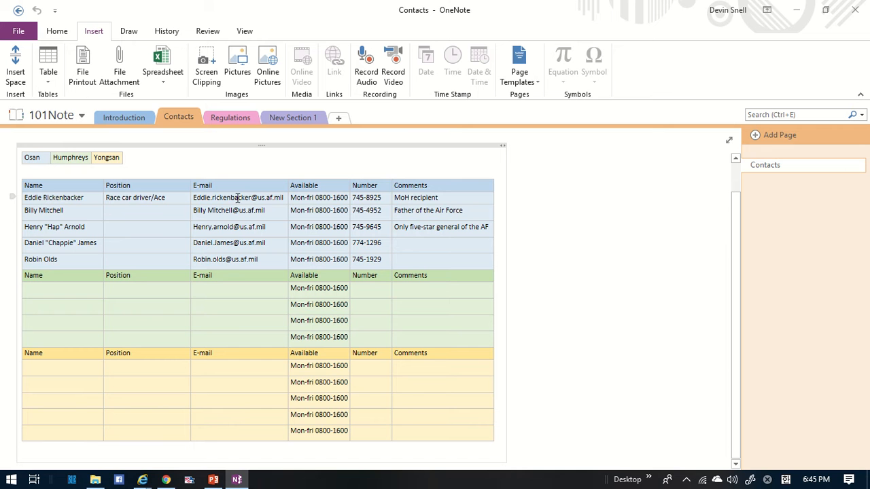
{"action": "left_click", "coordinate": [379, 199]}
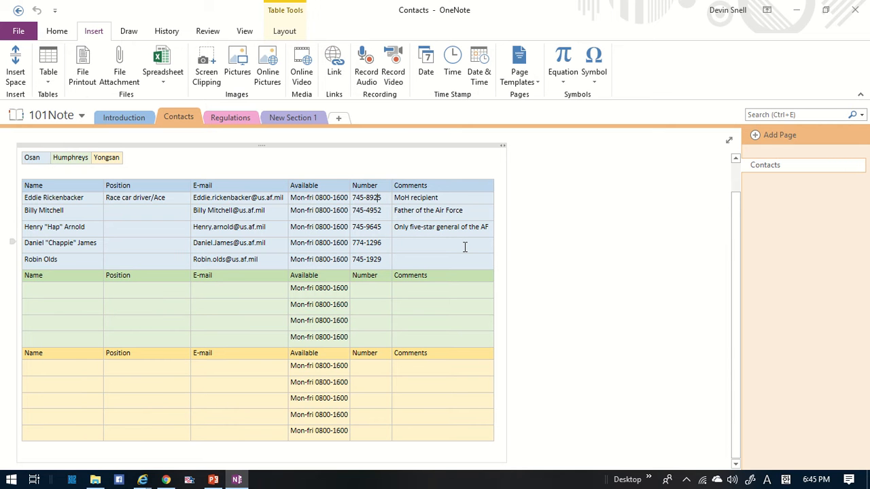
{"action": "key", "text": "BackSpace"}
{"action": "key", "text": "BackSpace"}
{"action": "key", "text": "BackSpace"}
{"action": "key", "text": "BackSpace"}
{"action": "type", "text": "1918"}
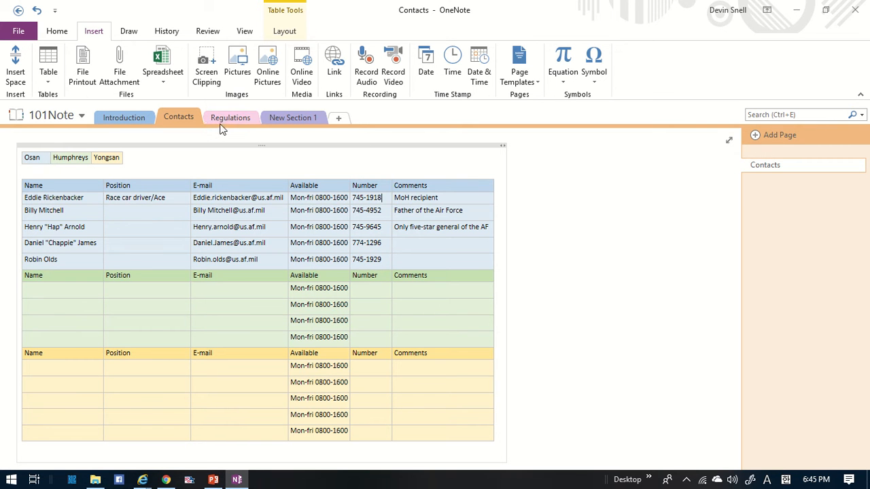
Step: Rename New Section 1 as "Phone Log" and reorder the sections so it sits between Contacts and Regulations
{"action": "left_click", "coordinate": [297, 116]}
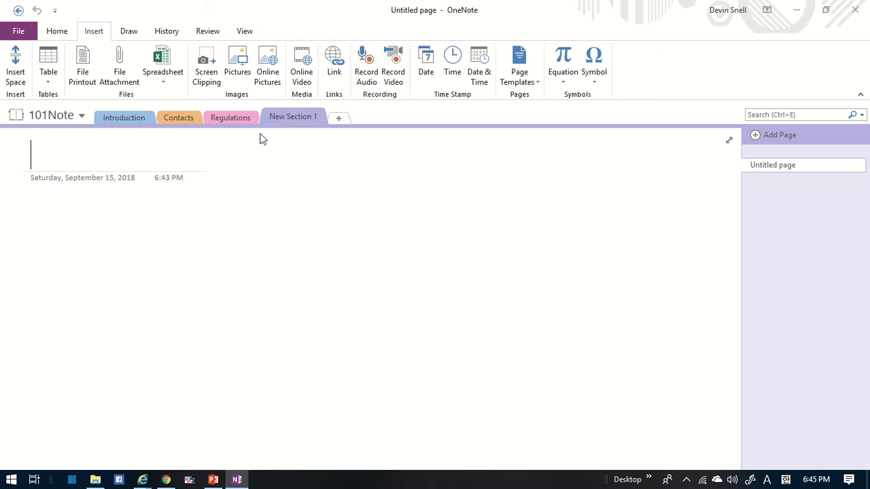
{"action": "right_click", "coordinate": [295, 121]}
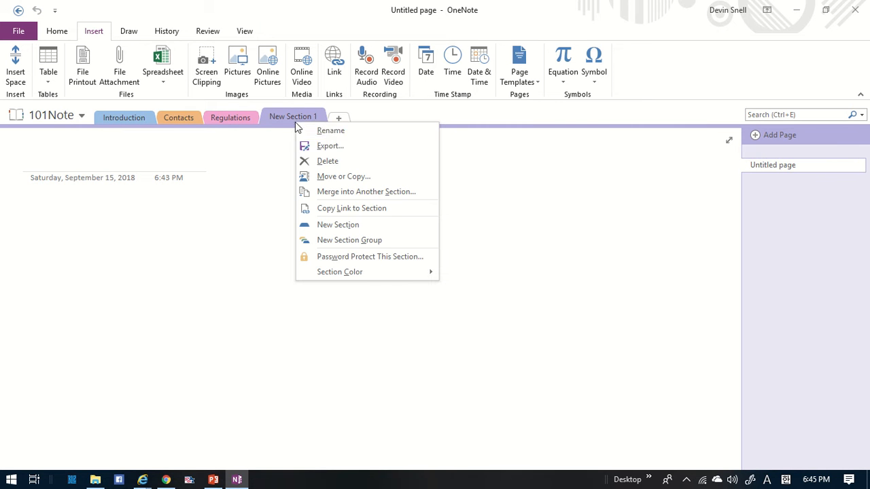
{"action": "left_click", "coordinate": [349, 135]}
{"action": "type", "text": "Phon"}
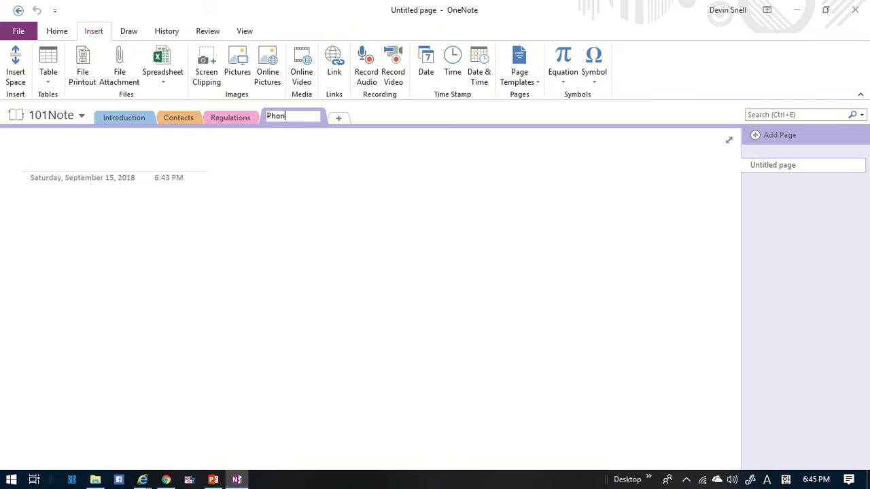
{"action": "type", "text": "e Log"}
{"action": "key", "text": "Return"}
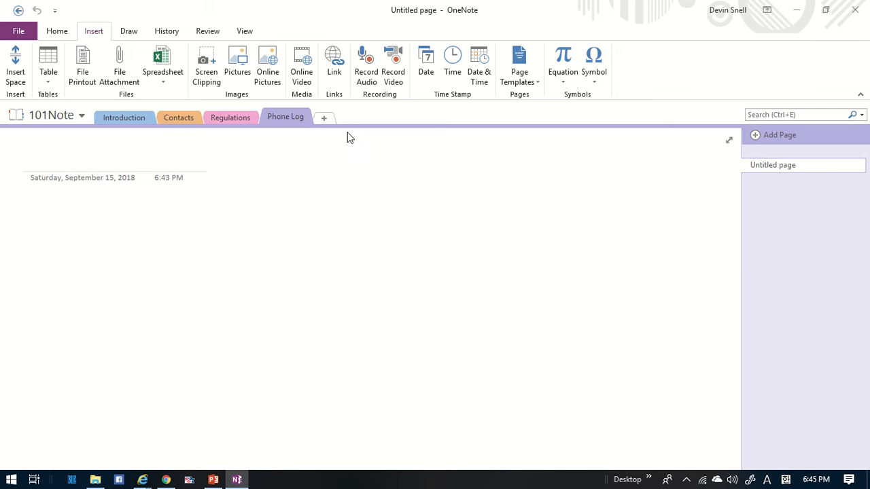
{"action": "left_click_drag", "start_coordinate": [221, 118], "coordinate": [310, 120]}
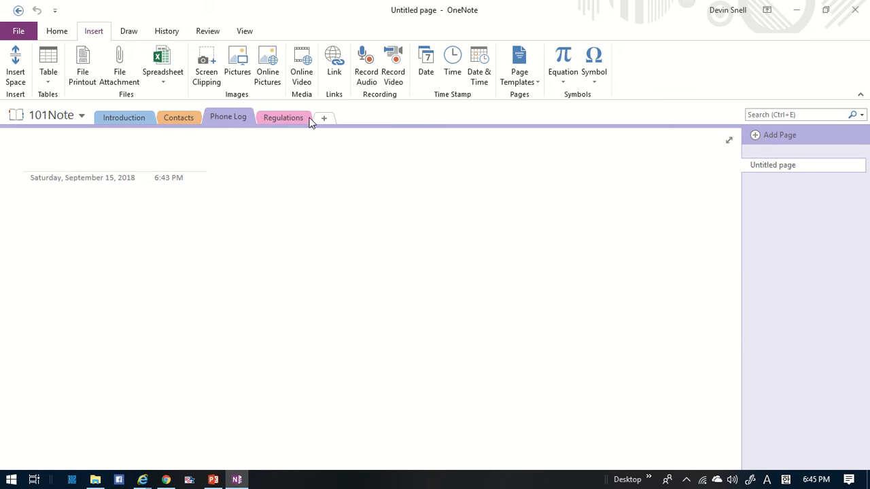
Step: Insert a table of seven columns by five rows on the Phone Log page and title the page "MONTH"
{"action": "left_click", "coordinate": [48, 65]}
{"action": "left_click", "coordinate": [116, 158]}
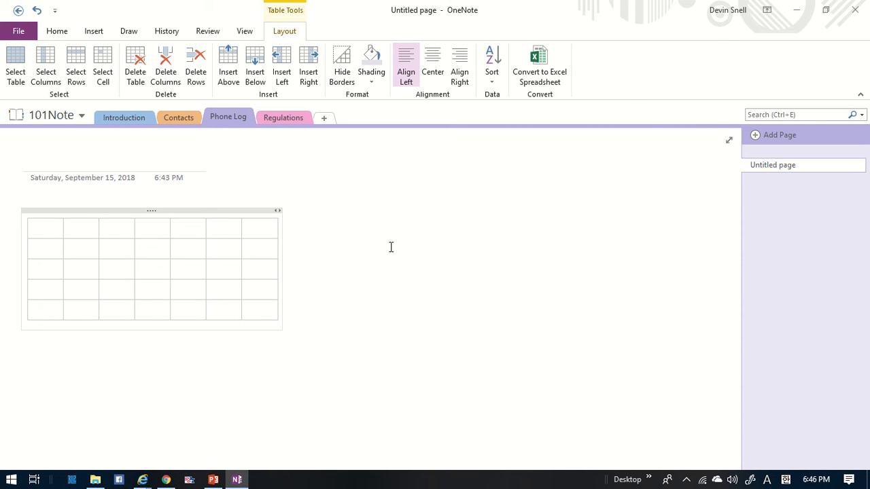
{"action": "left_click", "coordinate": [106, 162]}
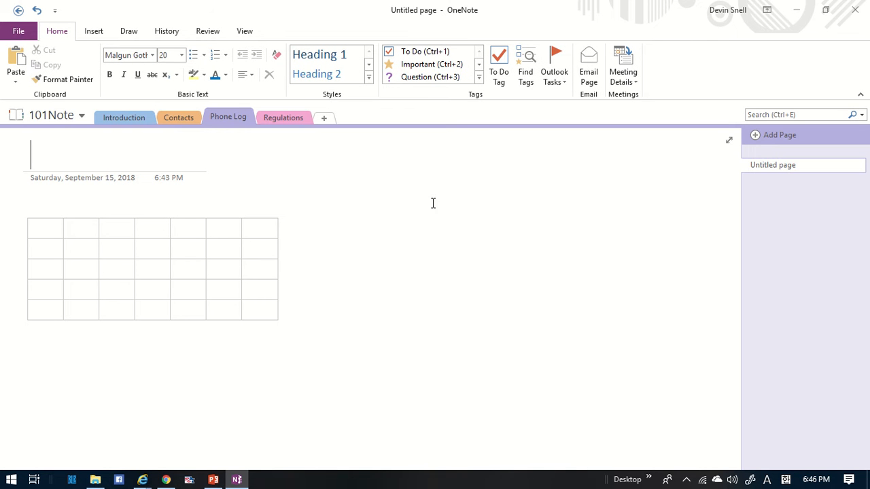
{"action": "type", "text": "MONTH"}
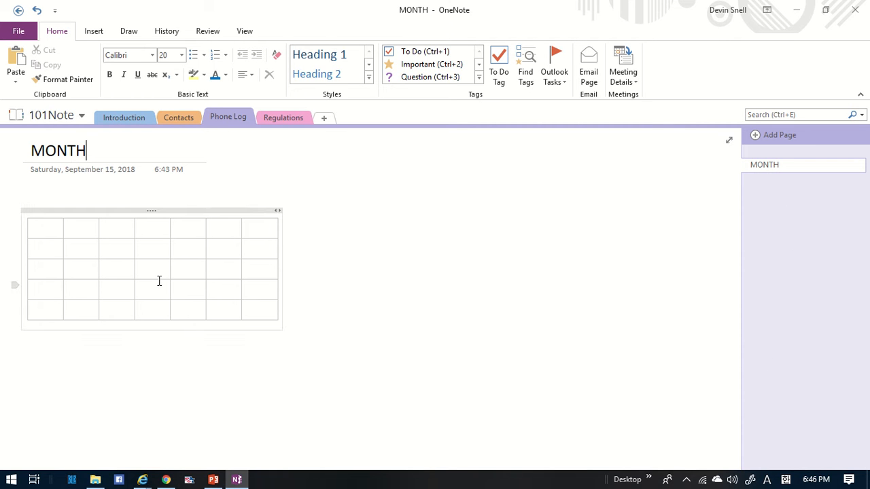
Step: Look over the Regulations section and create a new section named "MICT" after it
{"action": "left_click", "coordinate": [270, 123]}
{"action": "scroll", "coordinate": [442, 235], "scroll_direction": "up", "scroll_amount": 5}
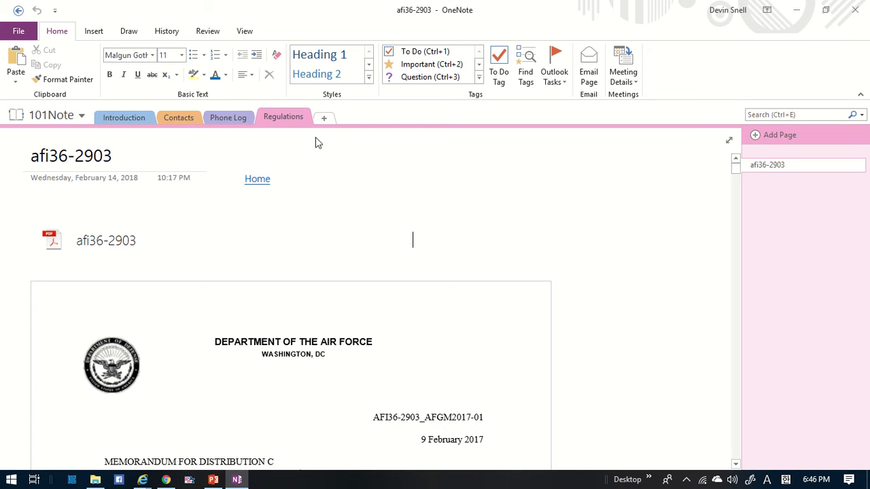
{"action": "left_click", "coordinate": [324, 119]}
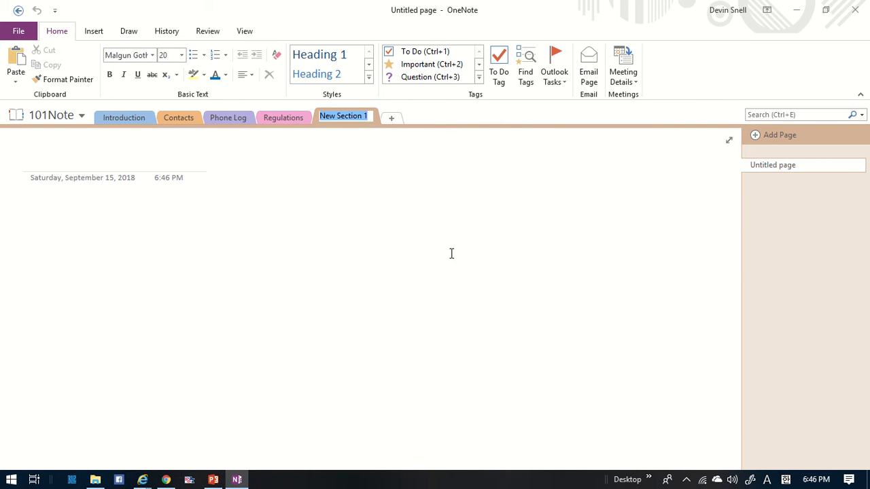
{"action": "type", "text": "MICT"}
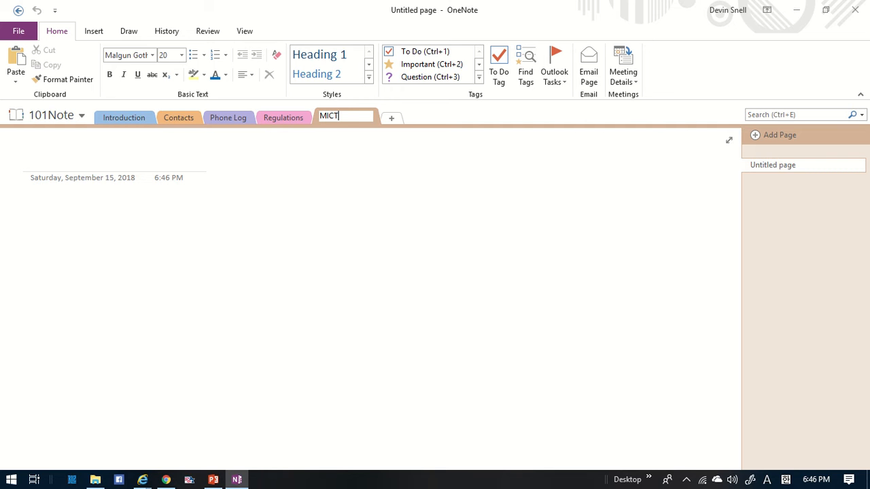
{"action": "key", "text": "Return"}
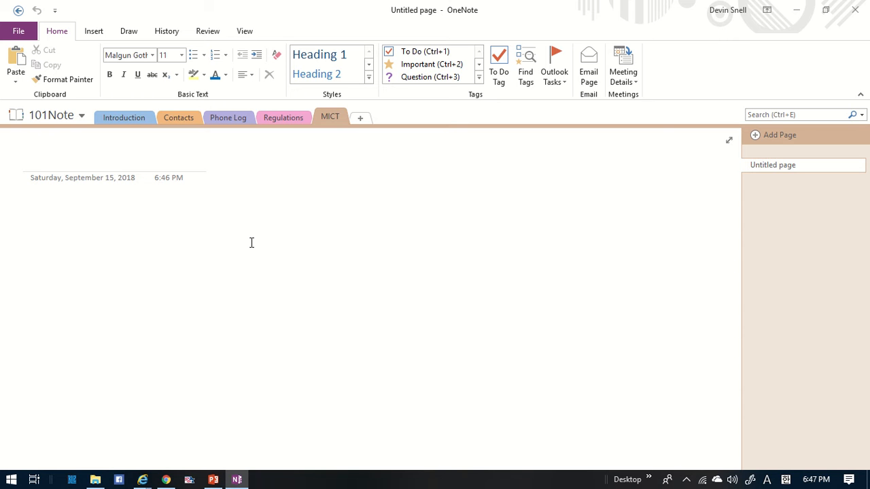
Step: Insert a table of two columns by four rows on the MICT page and widen its first column considerably
{"action": "left_click", "coordinate": [94, 32]}
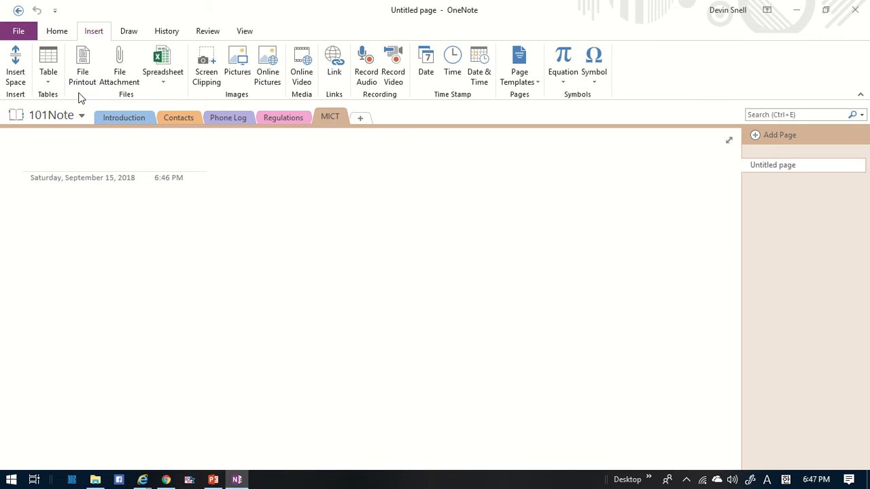
{"action": "left_click", "coordinate": [48, 68]}
{"action": "left_click", "coordinate": [58, 142]}
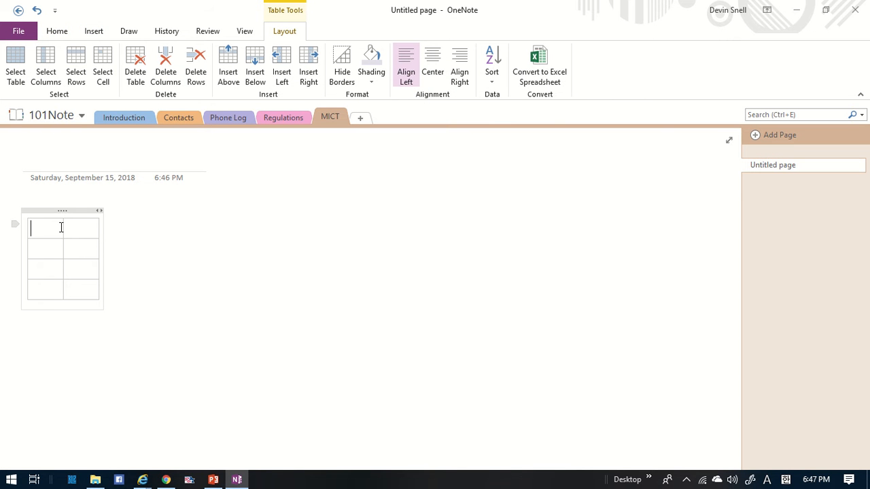
{"action": "left_click_drag", "start_coordinate": [64, 228], "coordinate": [383, 231]}
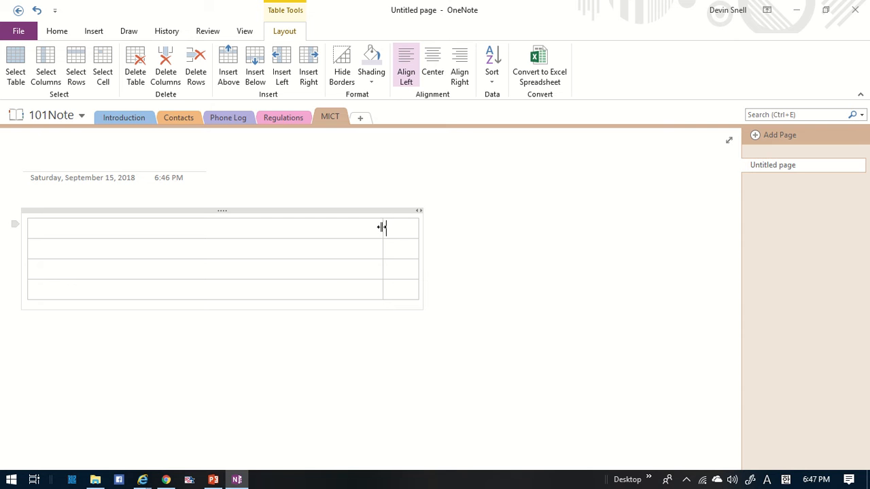
Step: Snap the notebook window to half of the screen and show it beside the desktop files, including ePubs.pdf
{"action": "left_click_drag", "start_coordinate": [503, 17], "coordinate": [869, 79]}
{"action": "left_click", "coordinate": [228, 163]}
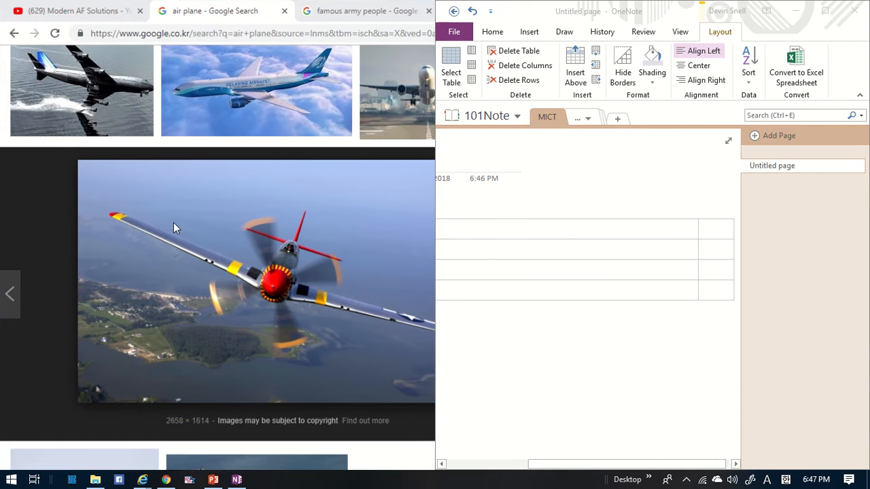
{"action": "key", "text": "super+d"}
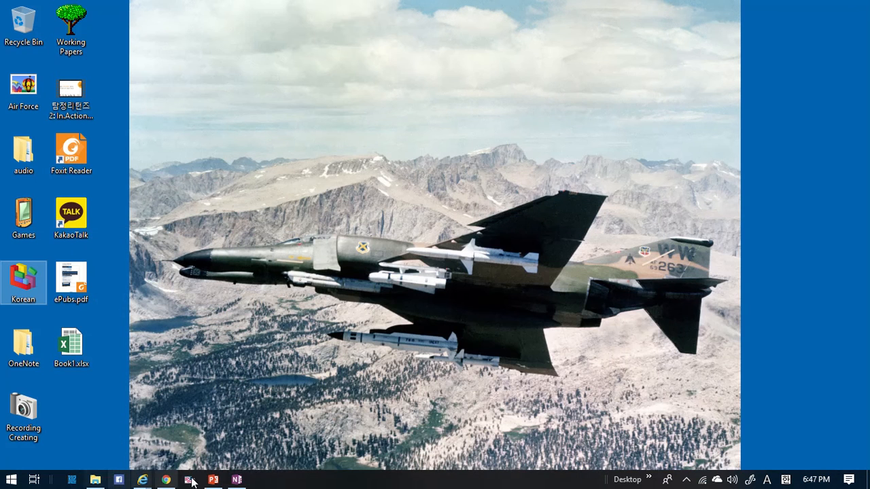
{"action": "left_click", "coordinate": [78, 284]}
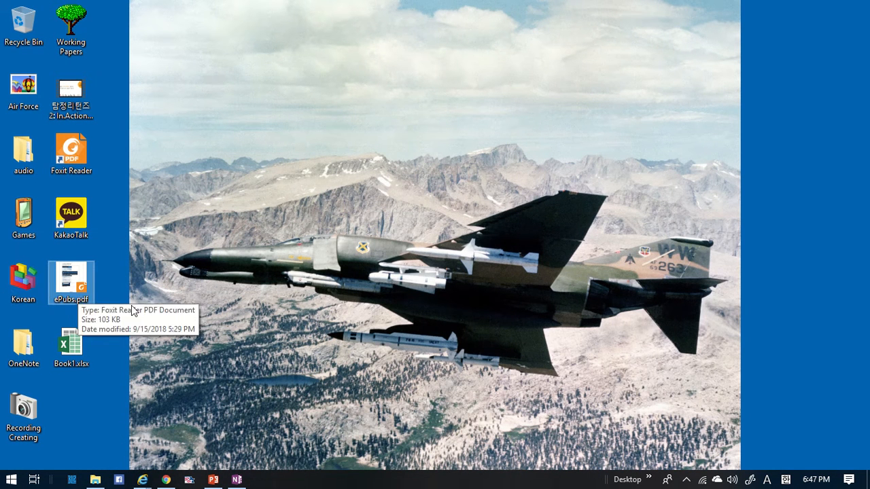
{"action": "left_click", "coordinate": [237, 479]}
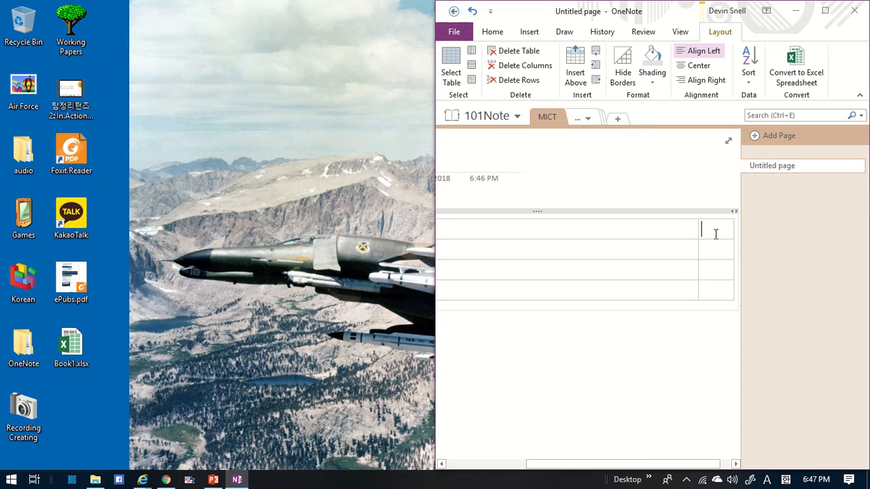
Step: Attach ePubs.pdf as a file in the first row of the MICT table's narrow second column
{"action": "right_click", "coordinate": [716, 230]}
{"action": "left_click", "coordinate": [741, 285]}
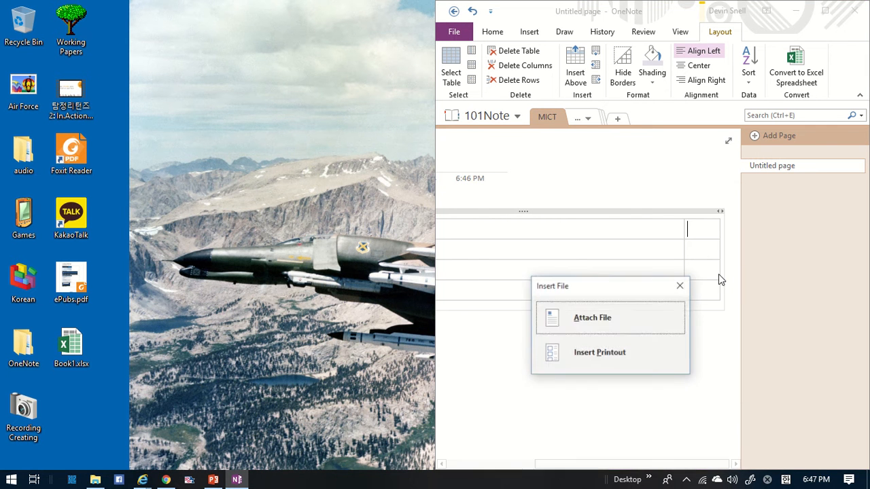
{"action": "left_click", "coordinate": [611, 318]}
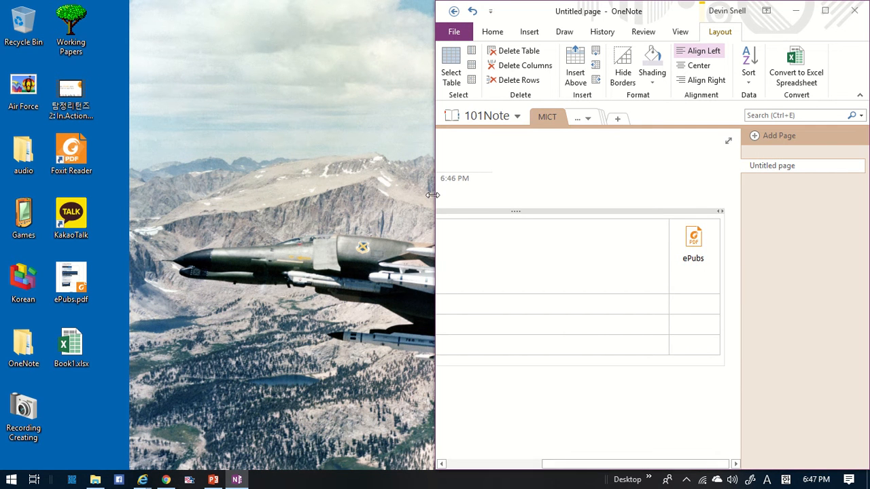
Step: Widen the notebook window and enter "Does squadron ensure members know how to search ePubs?" in the MICT table's first cell
{"action": "left_click_drag", "start_coordinate": [414, 202], "coordinate": [75, 202]}
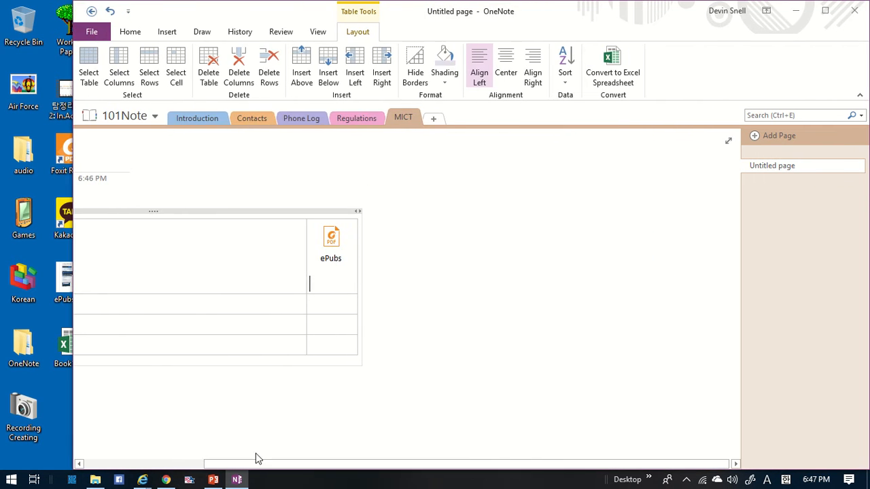
{"action": "left_click_drag", "start_coordinate": [256, 468], "coordinate": [136, 468]}
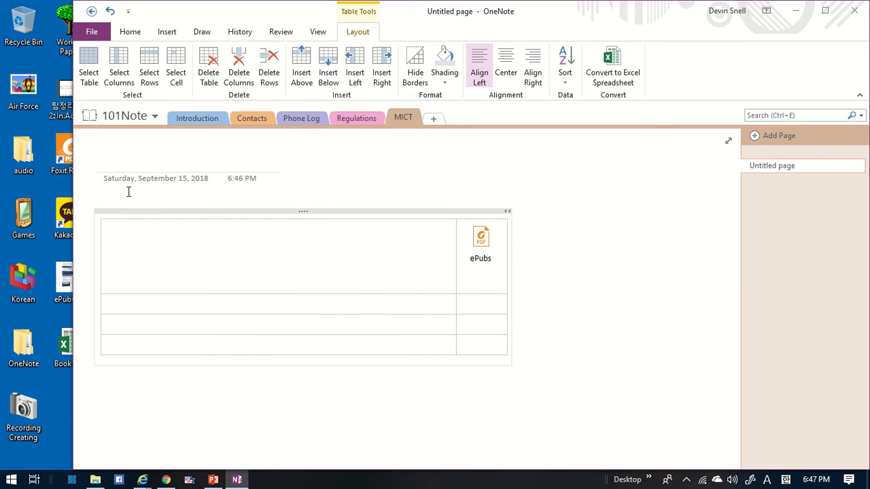
{"action": "left_click", "coordinate": [239, 282]}
{"action": "type", "text": "Does sq"}
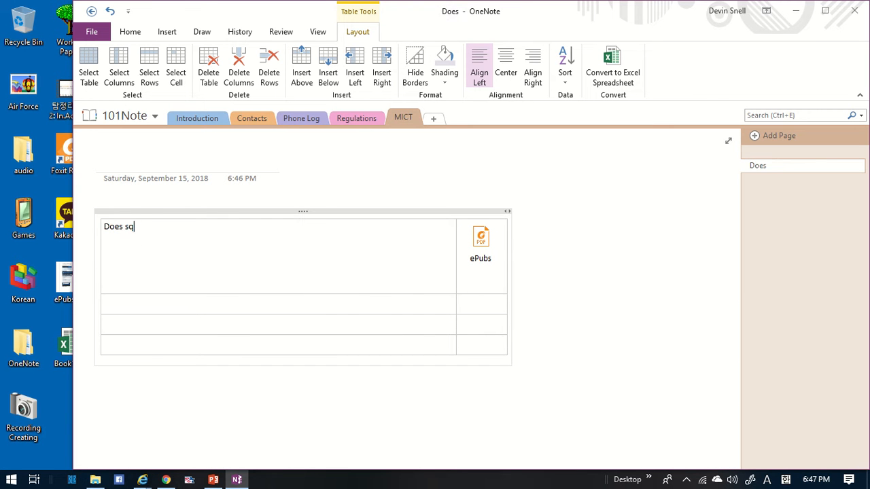
{"action": "type", "text": "uadron ensure "}
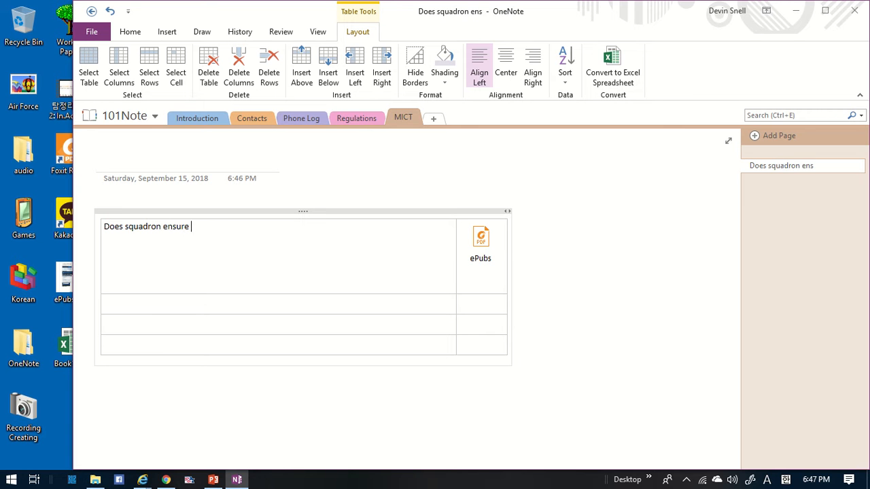
{"action": "type", "text": "members "}
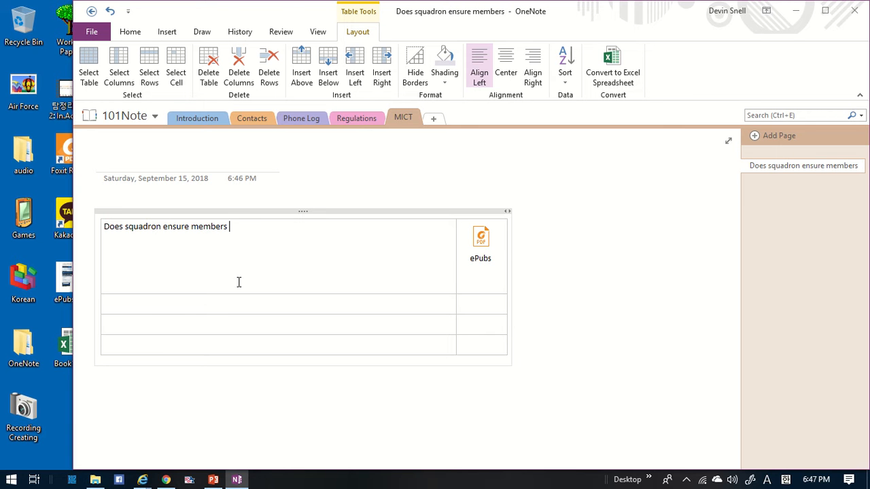
{"action": "type", "text": "know how to"}
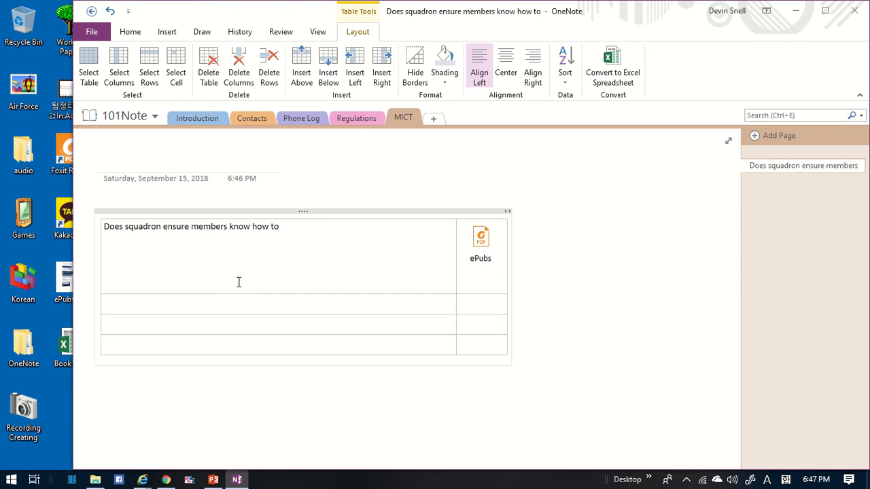
{"action": "type", "text": " search ePubs?"}
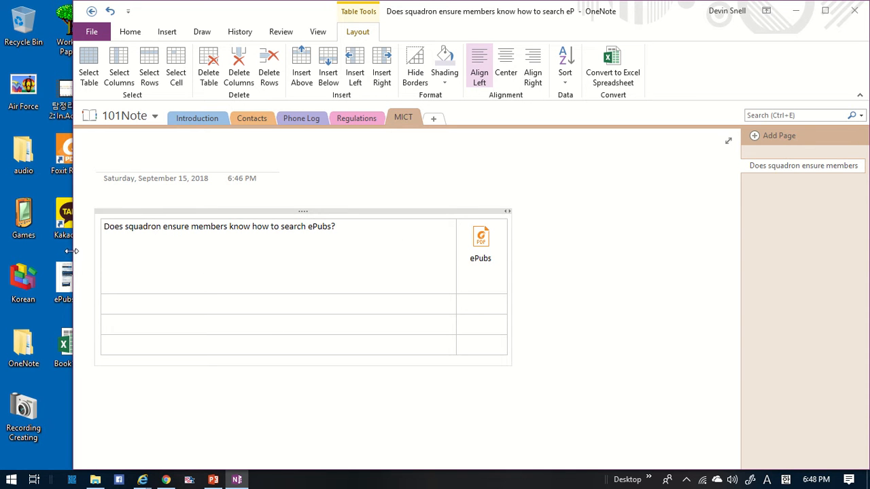
Step: Narrow the notebook window to uncover the desktop files and create a section named "Walkthroughs" after MICT
{"action": "left_click_drag", "start_coordinate": [71, 251], "coordinate": [205, 255]}
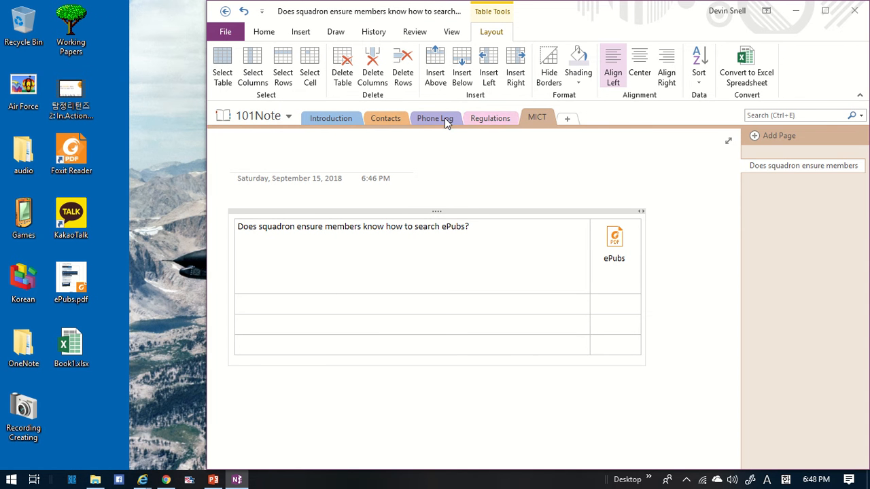
{"action": "left_click", "coordinate": [570, 120]}
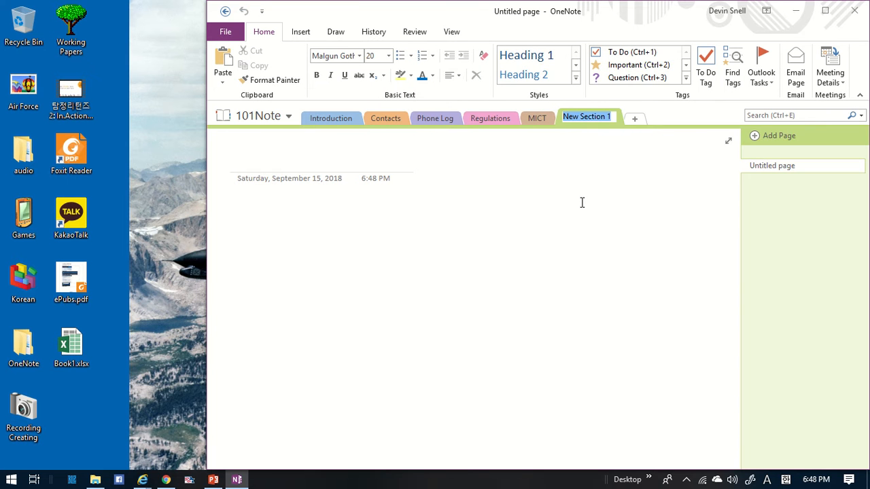
{"action": "type", "text": "Wa"}
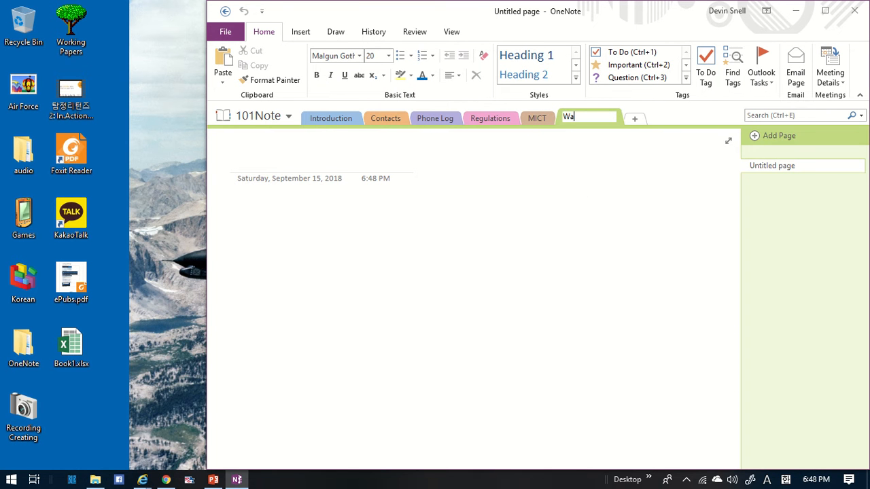
{"action": "type", "text": "lkthroughs"}
{"action": "key", "text": "Return"}
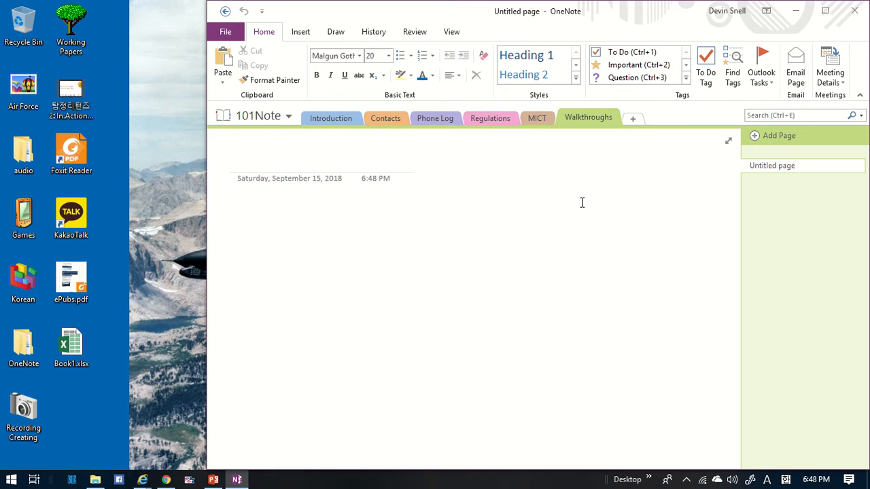
Step: Examine the "2. Changing your settings" page in the Introduction section and take a screen clipping of its settings pictures
{"action": "left_click", "coordinate": [331, 118]}
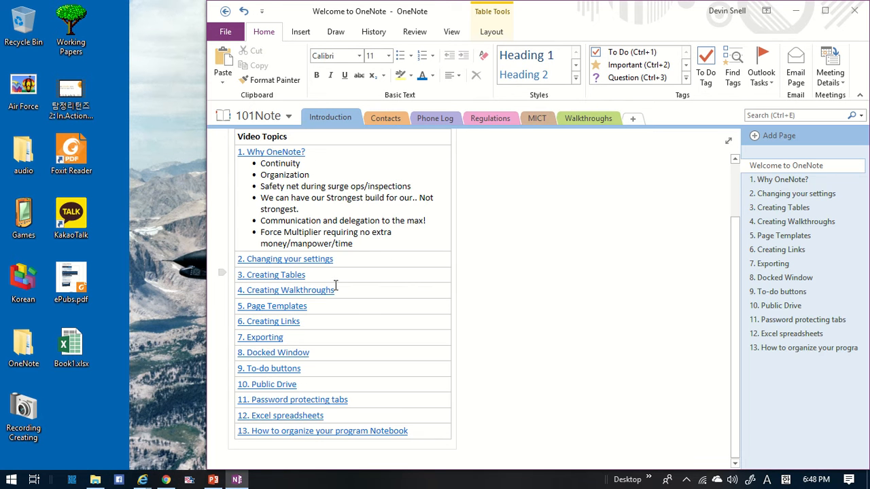
{"action": "left_click", "coordinate": [790, 193]}
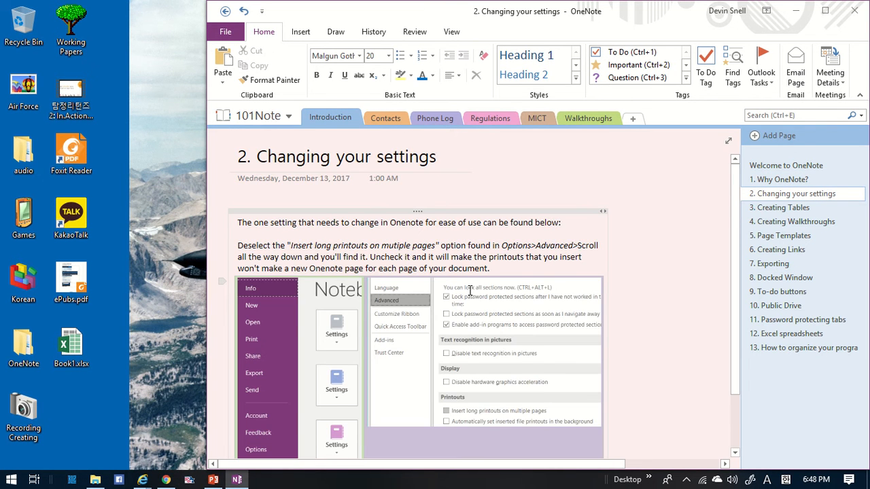
{"action": "scroll", "coordinate": [447, 292], "scroll_direction": "down", "scroll_amount": 1}
{"action": "scroll", "coordinate": [447, 292], "scroll_direction": "down", "scroll_amount": 1}
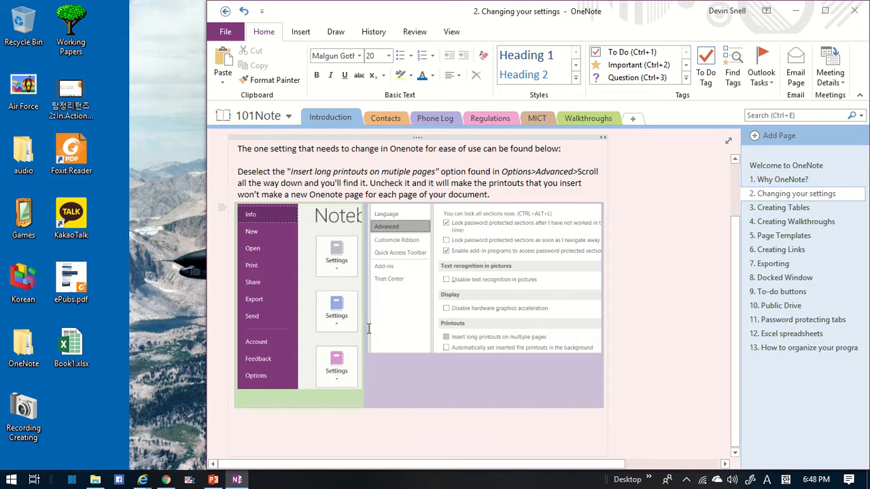
{"action": "key", "text": "super+shift+s"}
{"action": "left_click_drag", "start_coordinate": [226, 202], "coordinate": [498, 358]}
{"action": "scroll", "coordinate": [498, 358], "scroll_direction": "up", "scroll_amount": 1}
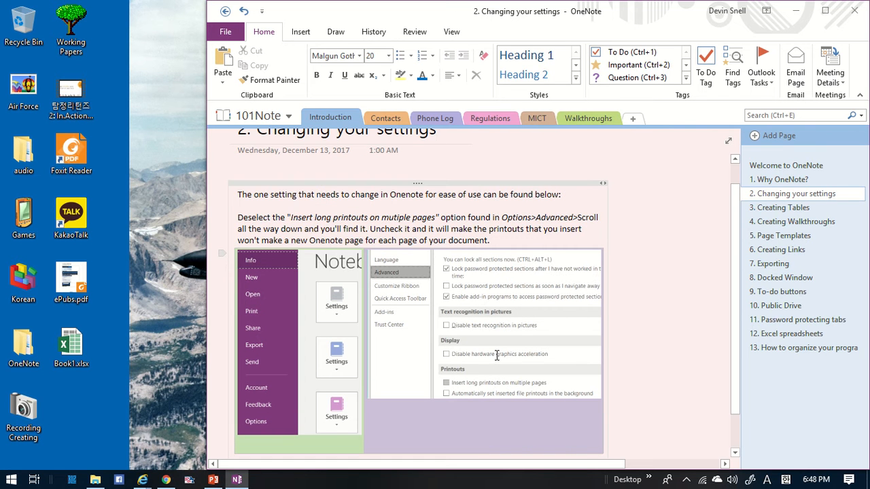
Step: Add twelve blank pages to the Walkthroughs section
{"action": "left_click", "coordinate": [592, 124]}
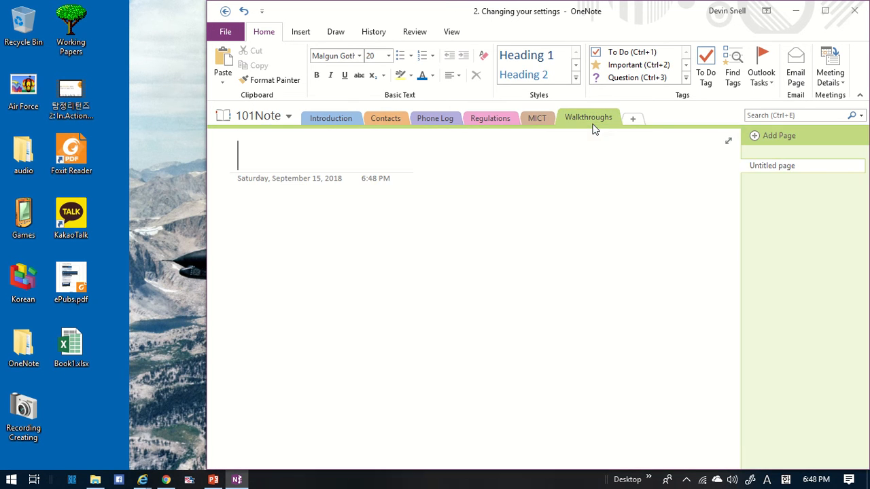
{"action": "left_click", "coordinate": [785, 136]}
{"action": "left_click", "coordinate": [785, 136]}
{"action": "left_click", "coordinate": [785, 136]}
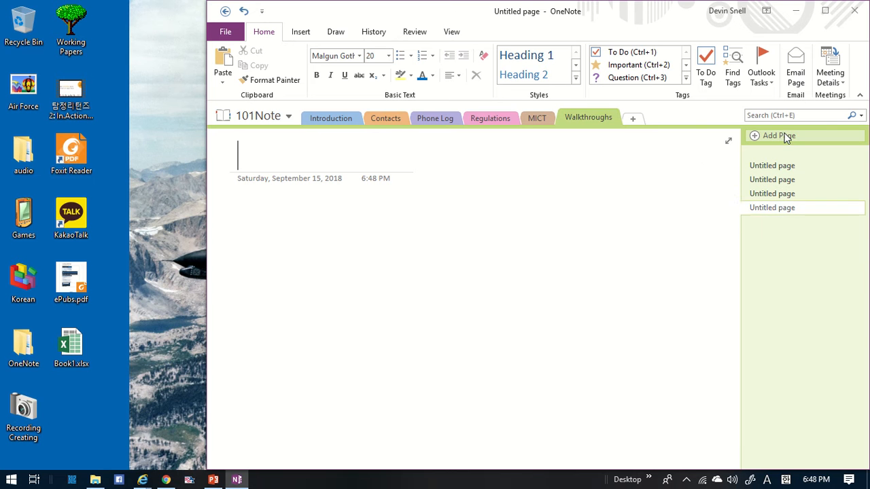
{"action": "left_click", "coordinate": [785, 136]}
{"action": "left_click", "coordinate": [785, 136]}
{"action": "left_click", "coordinate": [786, 137]}
{"action": "left_click", "coordinate": [785, 136]}
{"action": "left_click", "coordinate": [785, 136]}
{"action": "left_click", "coordinate": [785, 136]}
{"action": "left_click", "coordinate": [785, 136]}
{"action": "left_click", "coordinate": [785, 136]}
{"action": "left_click", "coordinate": [785, 137]}
Step: Title the first Walkthroughs page "Firing slots" and open the second page
{"action": "left_click", "coordinate": [755, 165]}
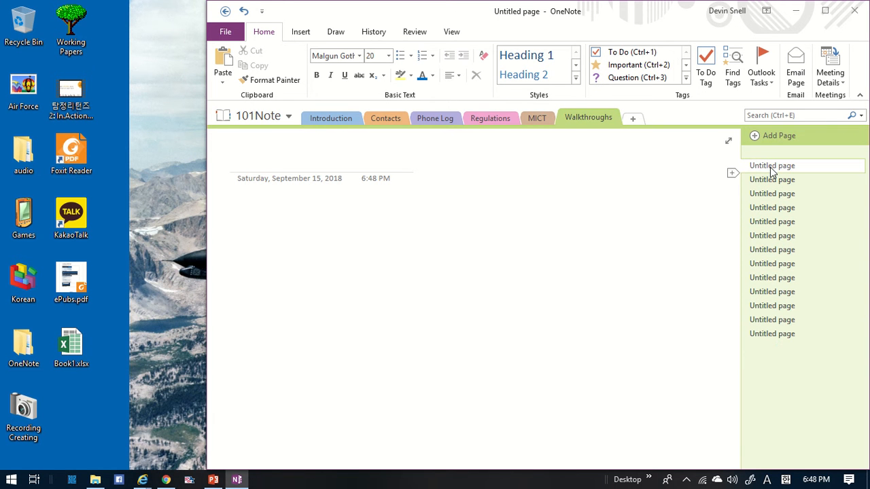
{"action": "left_click", "coordinate": [265, 164]}
{"action": "type", "text": "Firing slo"}
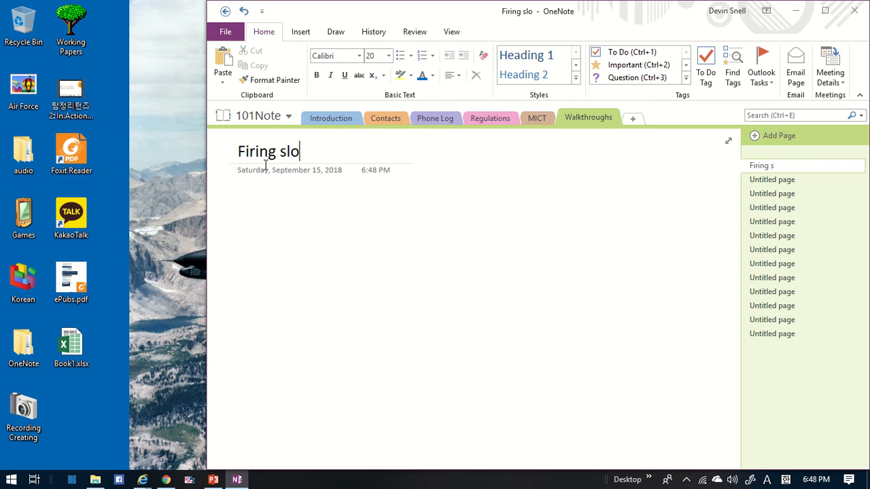
{"action": "type", "text": "ts"}
{"action": "key", "text": "Return"}
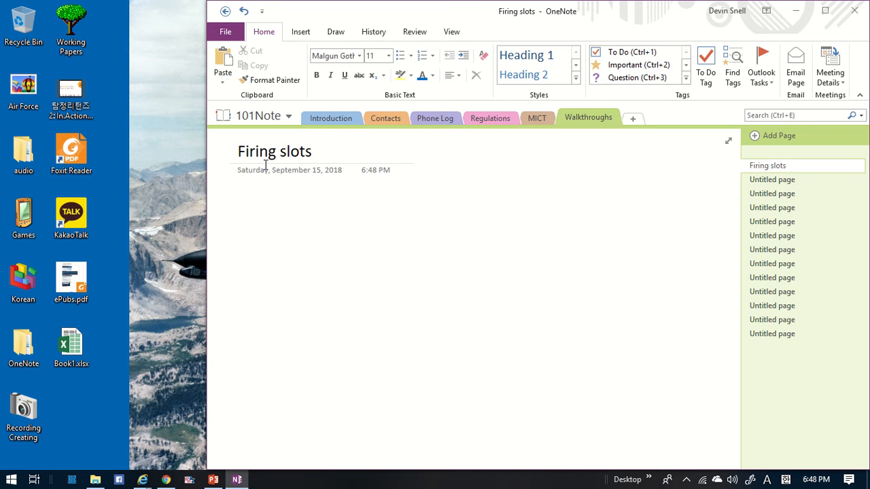
{"action": "left_click", "coordinate": [755, 179]}
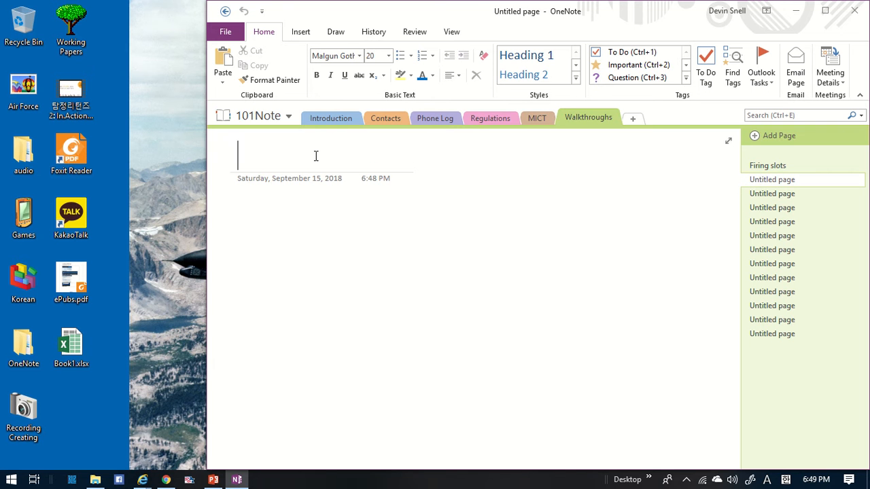
{"action": "type", "text": "fulfilli"}
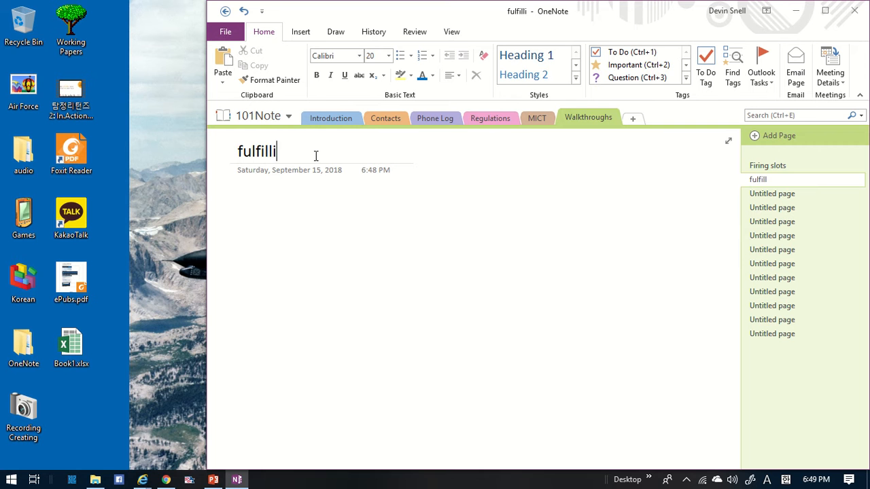
{"action": "type", "text": "ng"}
{"action": "key", "text": "BackSpace"}
{"action": "key", "text": "BackSpace"}
{"action": "key", "text": "BackSpace"}
{"action": "key", "text": "BackSpace"}
{"action": "key", "text": "BackSpace"}
{"action": "key", "text": "BackSpace"}
{"action": "key", "text": "BackSpace"}
{"action": "key", "text": "BackSpace"}
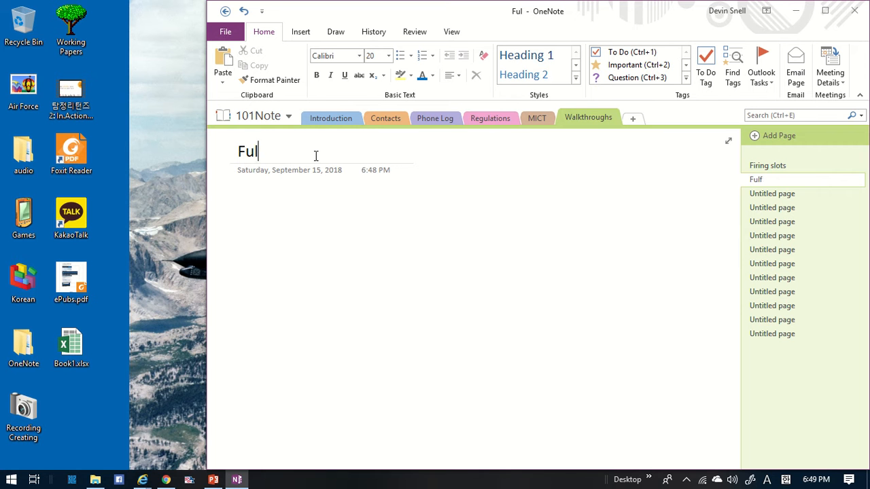
{"action": "key", "text": "BackSpace"}
{"action": "key", "text": "BackSpace"}
{"action": "key", "text": "BackSpace"}
Step: Title the second Walkthroughs page "Completing 2096s"
{"action": "type", "text": "Complete"}
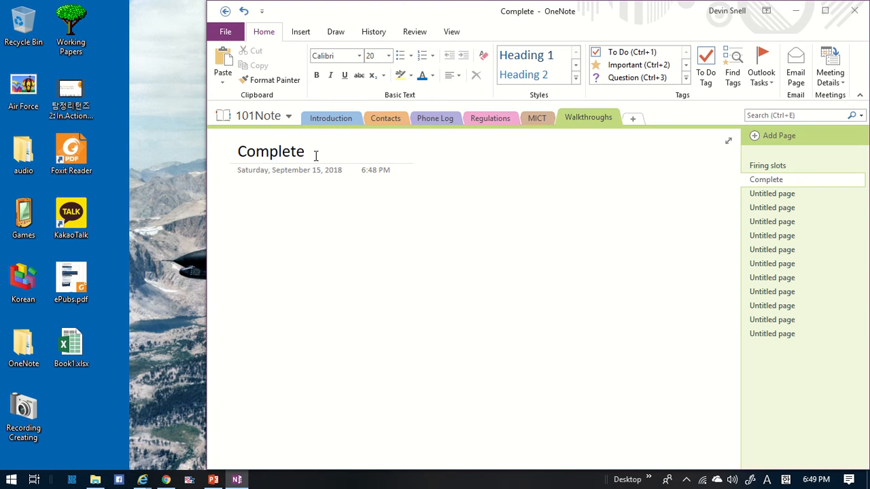
{"action": "key", "text": "BackSpace"}
{"action": "type", "text": "ing 209"}
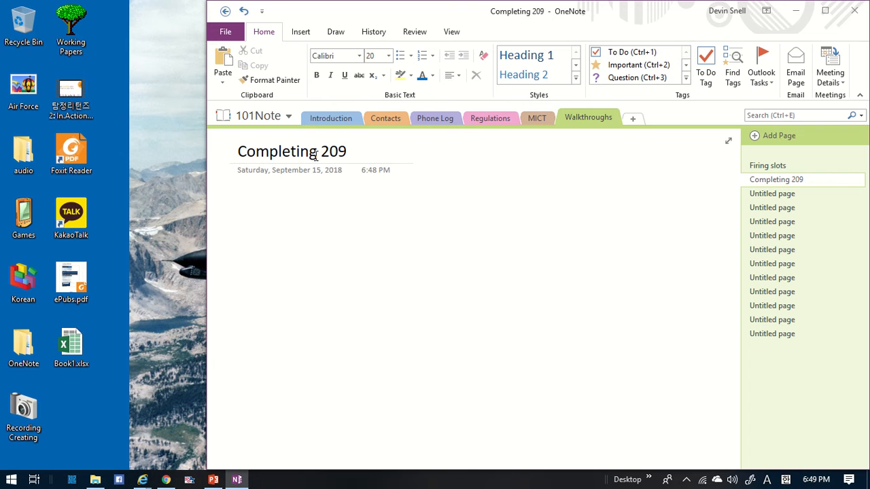
{"action": "type", "text": "6s"}
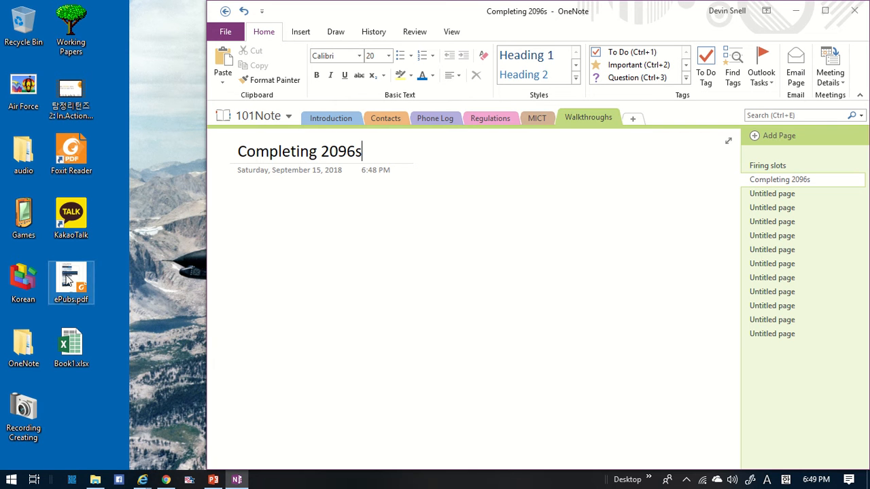
Step: Attach ePubs.pdf as a file beneath the title of the Completing 2096s page and place the cursor beside it
{"action": "left_click", "coordinate": [662, 317]}
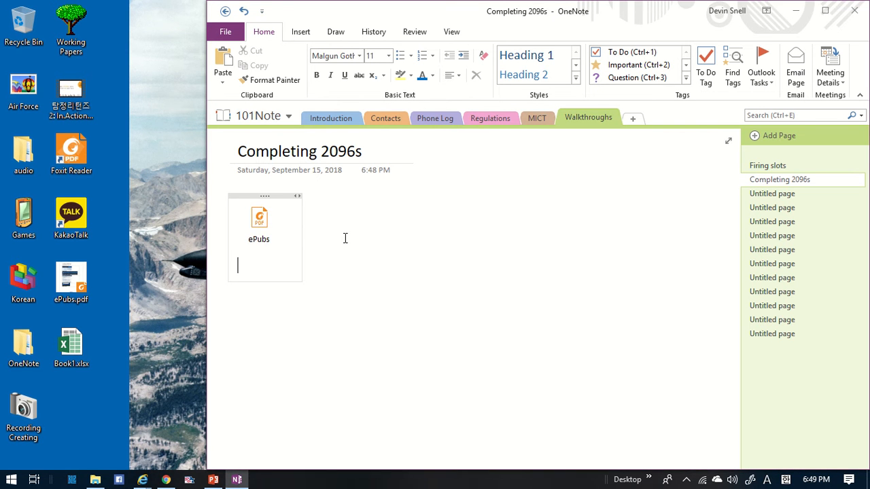
{"action": "left_click_drag", "start_coordinate": [320, 213], "coordinate": [446, 287]}
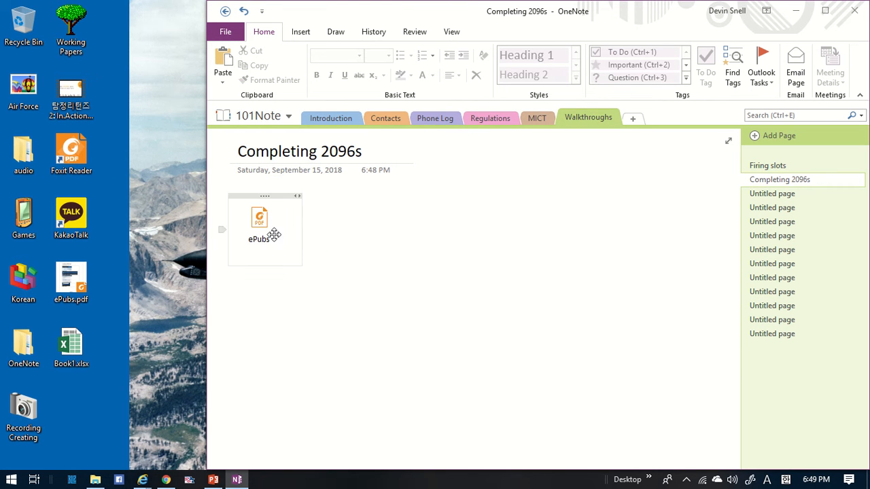
{"action": "left_click", "coordinate": [334, 223]}
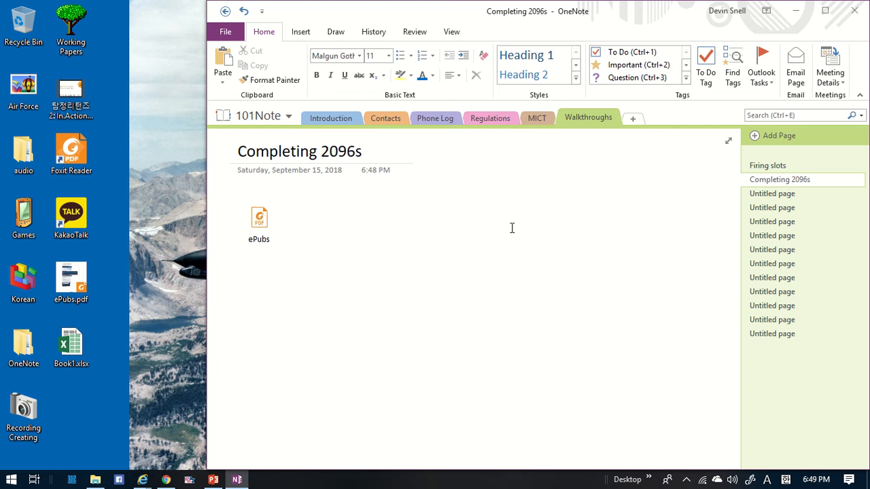
{"action": "left_click", "coordinate": [95, 480]}
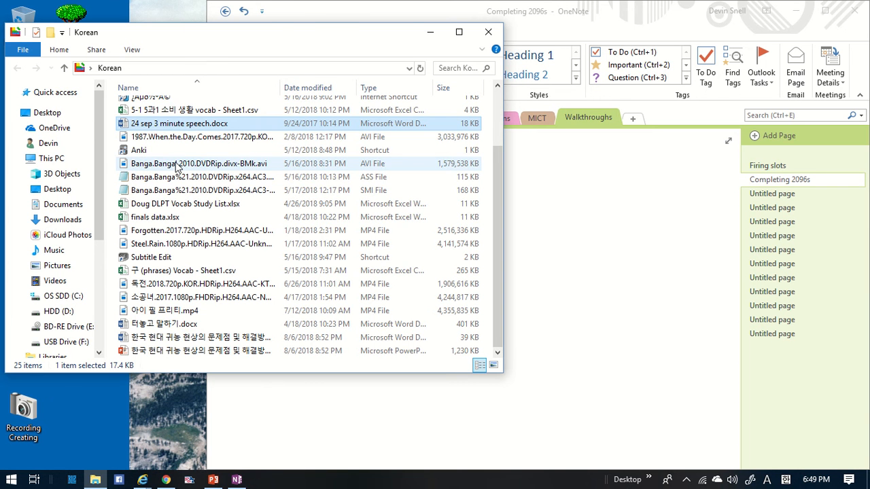
{"action": "left_click", "coordinate": [430, 33]}
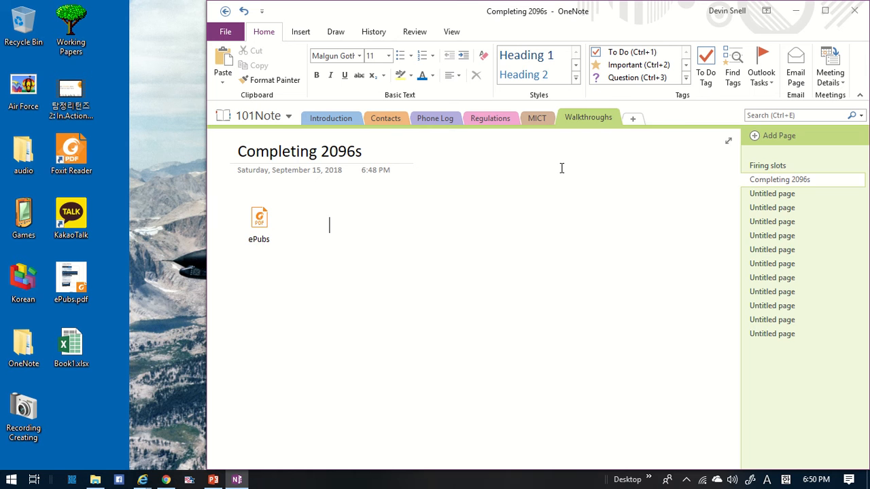
Step: Add a new section after Walkthroughs and title its first page with the rank SSgt followed by the customer's surname
{"action": "left_click", "coordinate": [633, 119]}
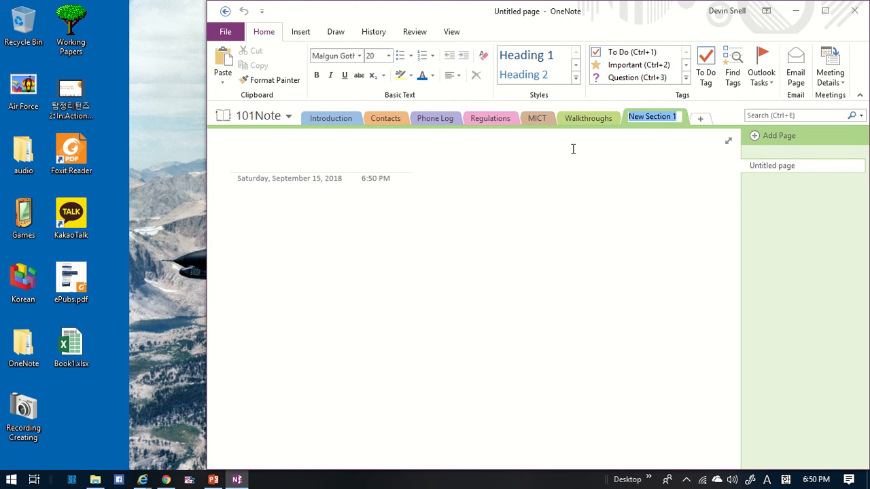
{"action": "left_click", "coordinate": [274, 159]}
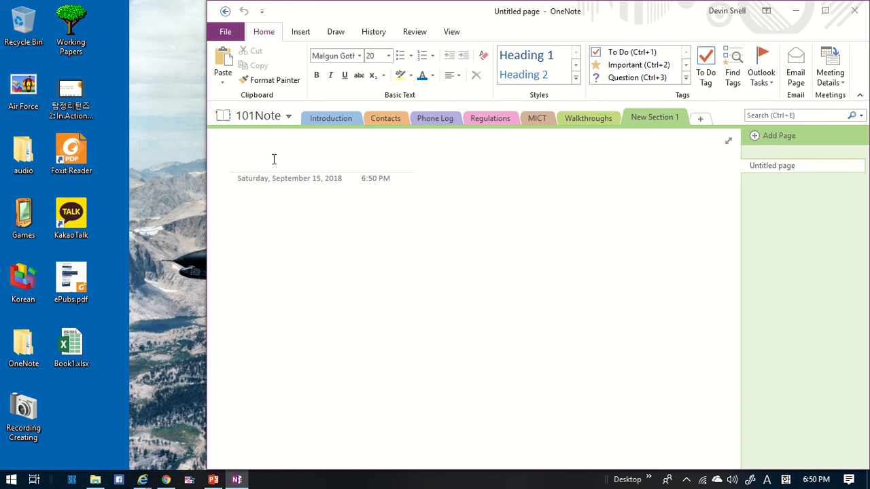
{"action": "type", "text": "johnson"}
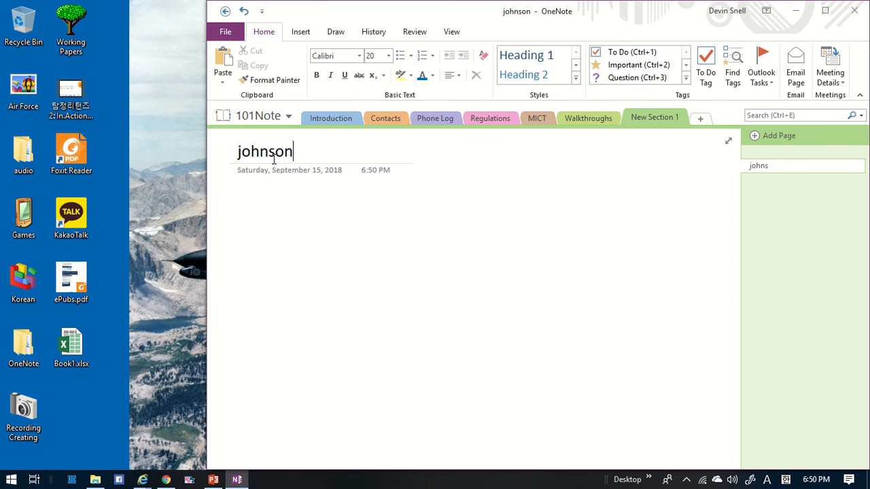
{"action": "key", "text": "Return"}
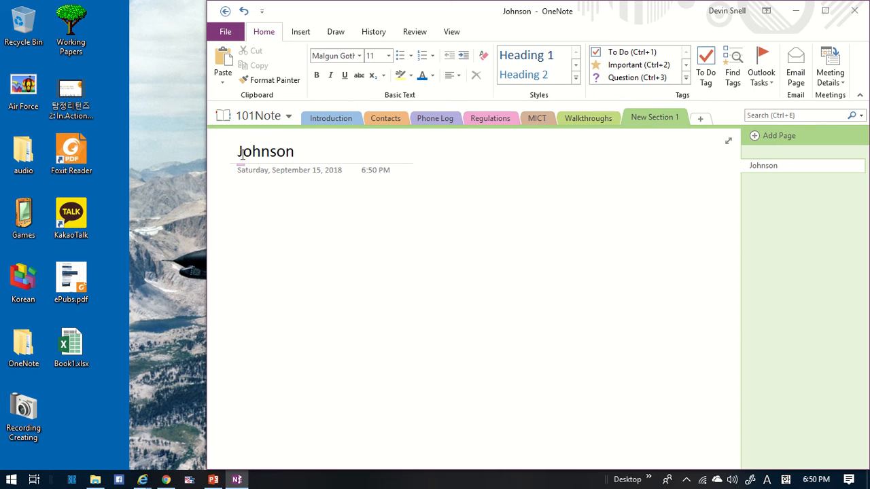
{"action": "left_click", "coordinate": [258, 156]}
{"action": "key", "text": "Home"}
{"action": "type", "text": "SSgt"}
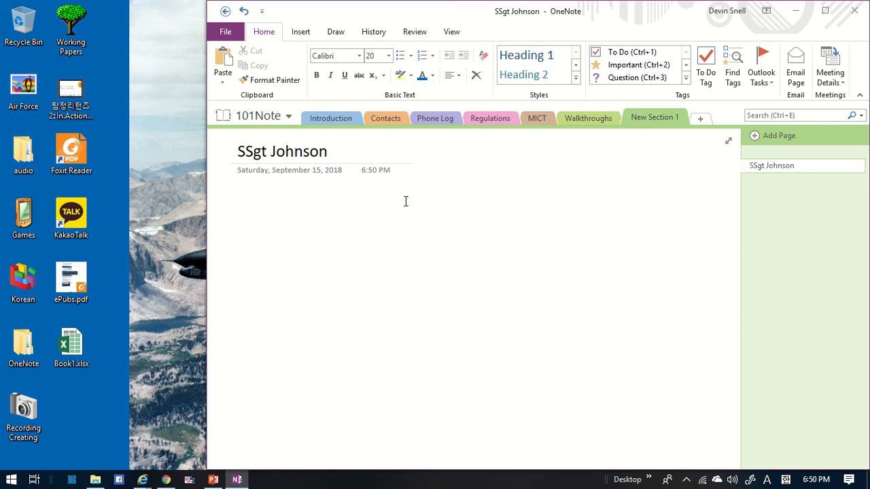
Step: Insert a one-column, eight-row table beneath the page title and widen its column to about the width of the title line
{"action": "left_click", "coordinate": [239, 194]}
{"action": "left_click", "coordinate": [301, 31]}
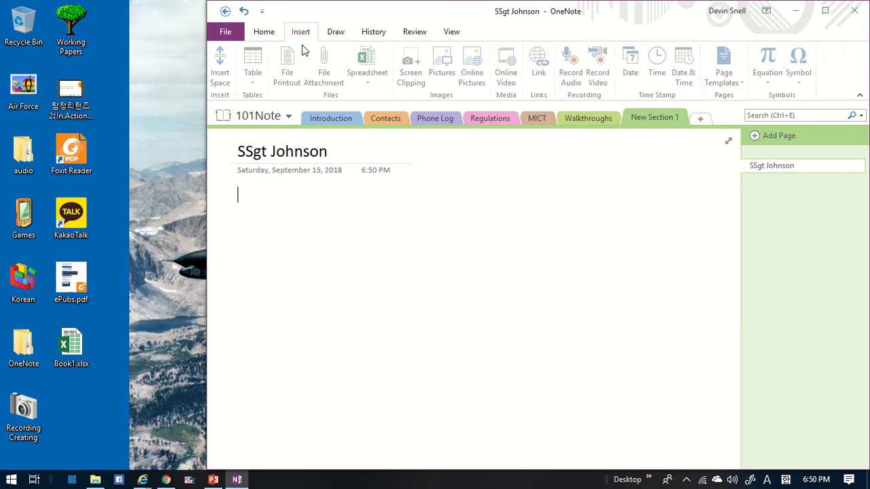
{"action": "left_click", "coordinate": [252, 74]}
{"action": "left_click", "coordinate": [252, 196]}
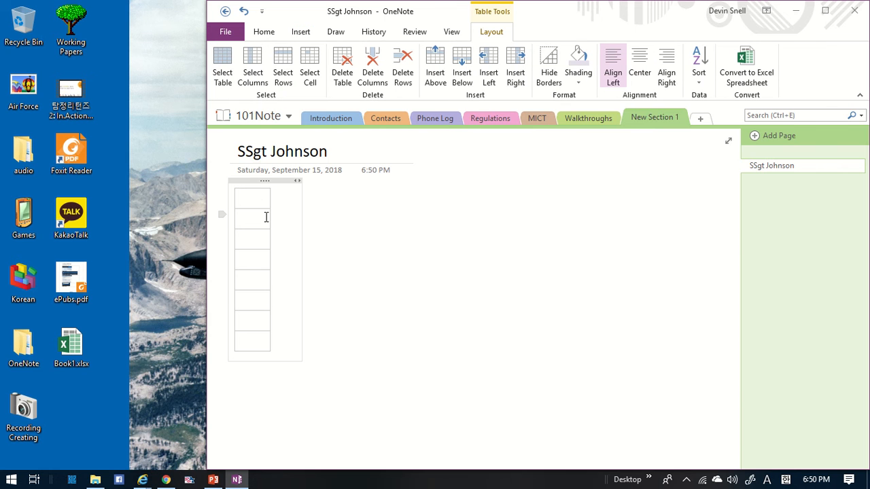
{"action": "left_click_drag", "start_coordinate": [270, 212], "coordinate": [427, 246]}
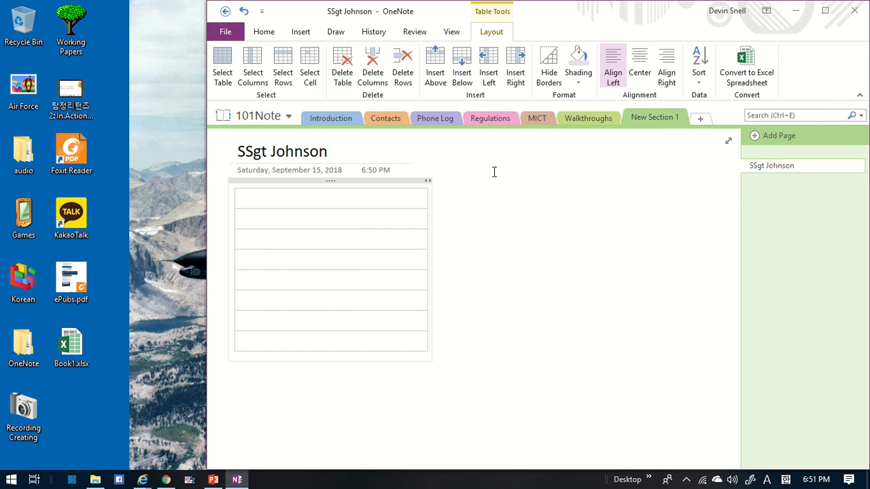
{"action": "mouse_move", "coordinate": [426, 201]}
{"action": "left_mouse_down"}
{"action": "mouse_move", "coordinate": [366, 202]}
{"action": "mouse_move", "coordinate": [412, 206]}
{"action": "left_mouse_up"}
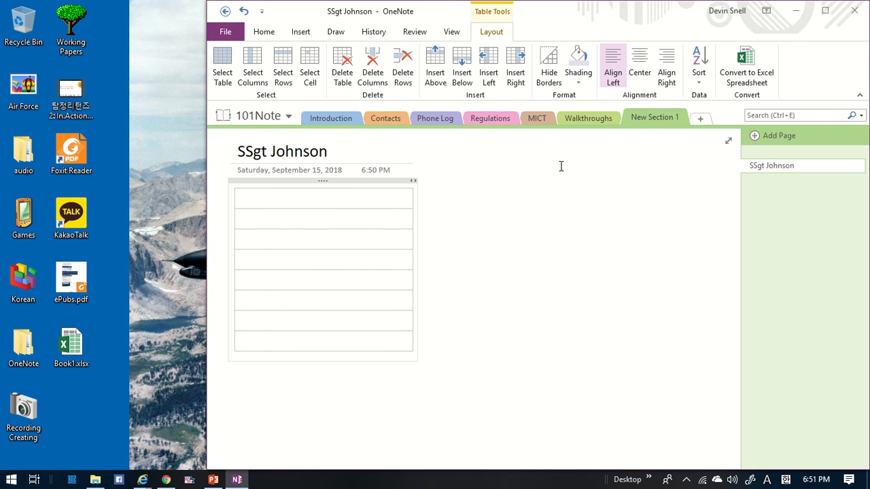
Step: Review several Introduction pages and the Contacts, Phone Log, Regulations, MICT and Walkthroughs sections
{"action": "right_click", "coordinate": [663, 122]}
{"action": "left_click", "coordinate": [693, 130]}
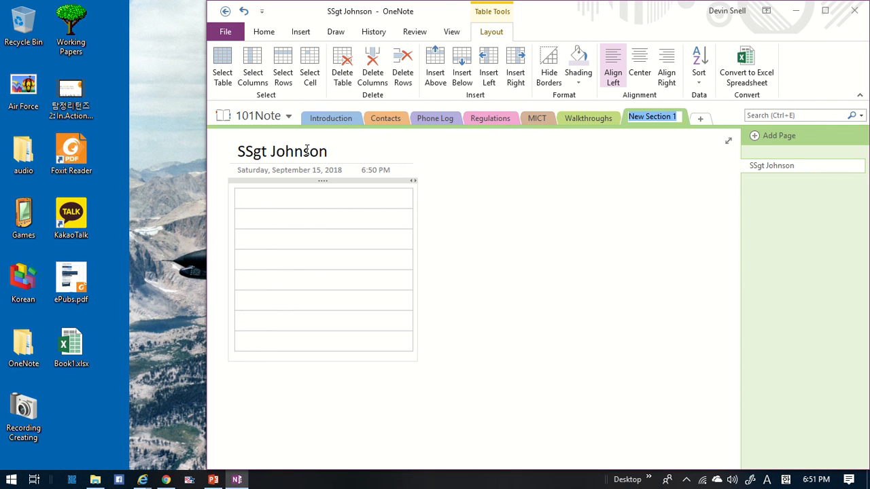
{"action": "left_click", "coordinate": [343, 119]}
{"action": "left_click", "coordinate": [754, 219]}
{"action": "left_click", "coordinate": [754, 249]}
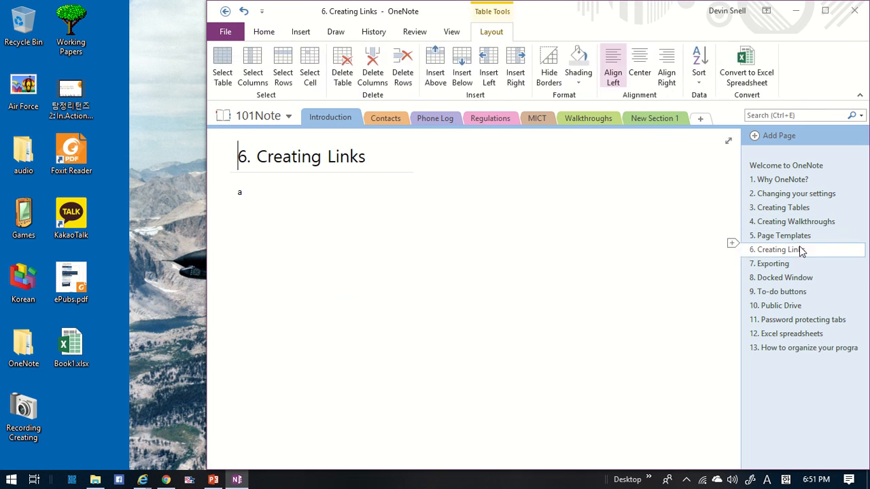
{"action": "left_click", "coordinate": [755, 277]}
{"action": "left_click", "coordinate": [800, 311]}
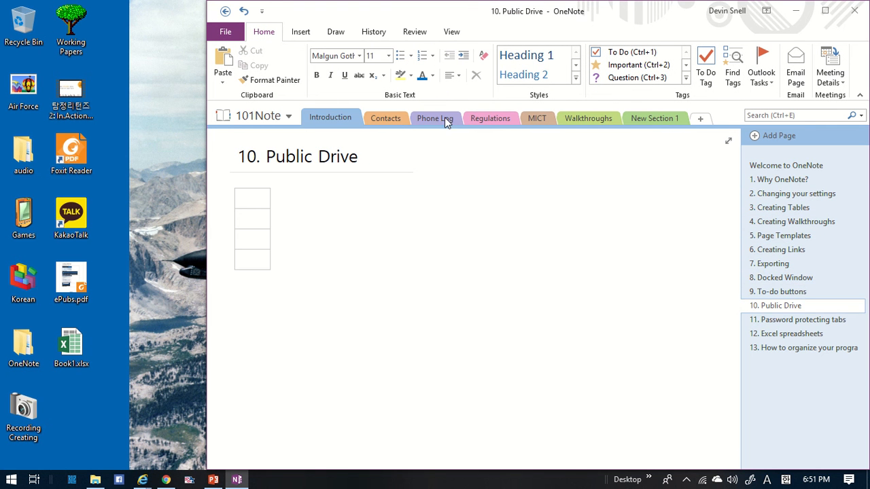
{"action": "left_click", "coordinate": [754, 179]}
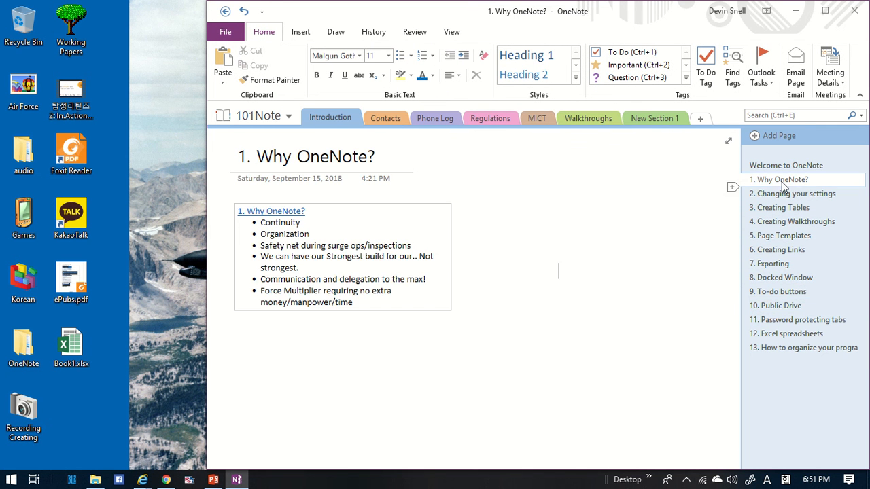
{"action": "left_click", "coordinate": [382, 119]}
{"action": "left_click", "coordinate": [438, 117]}
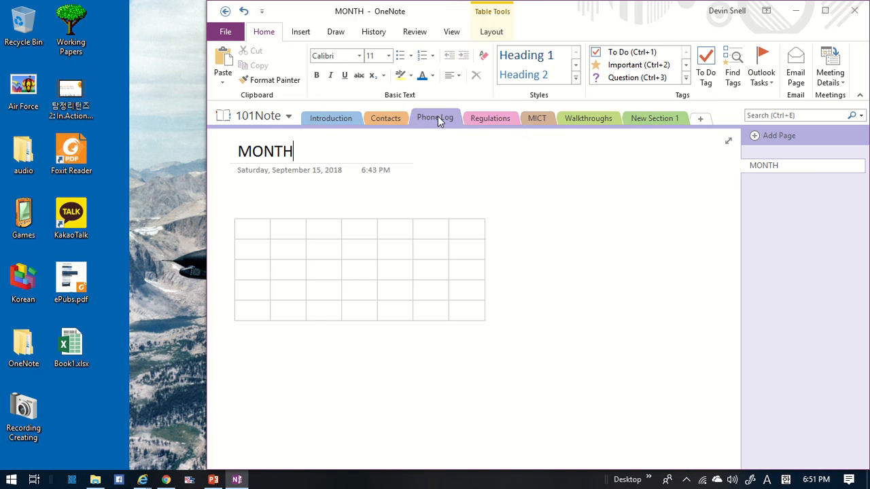
{"action": "left_click", "coordinate": [484, 117]}
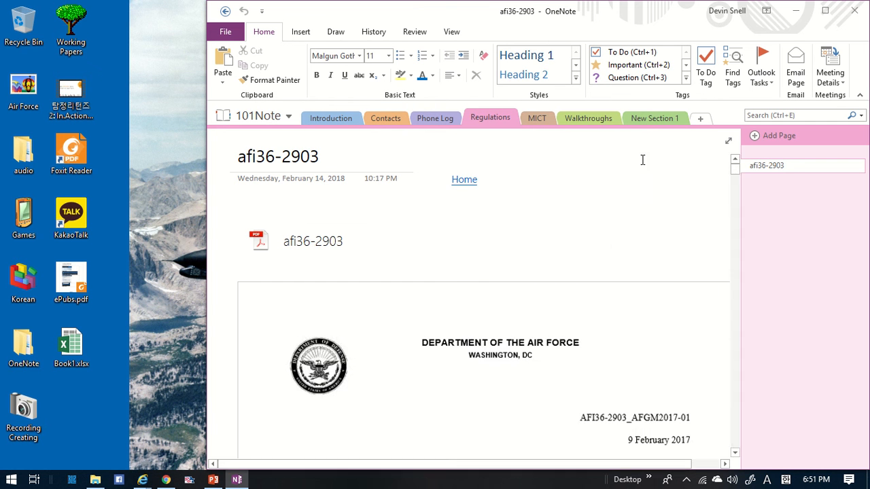
{"action": "left_click", "coordinate": [537, 119]}
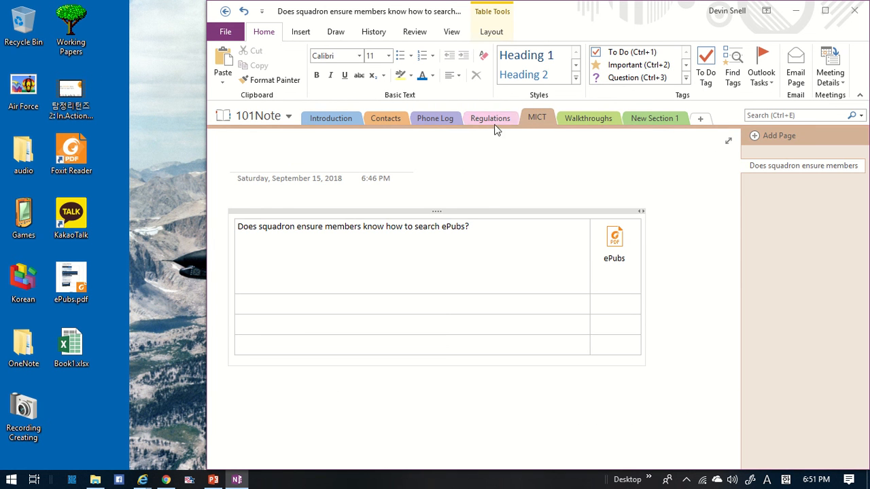
{"action": "left_click", "coordinate": [598, 119]}
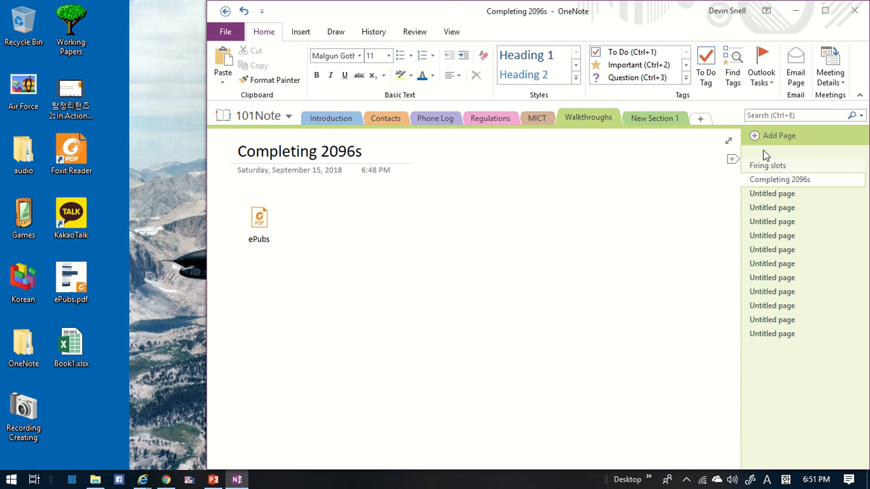
Step: Return to the new section after Walkthroughs and rename it Customers
{"action": "left_click", "coordinate": [646, 120]}
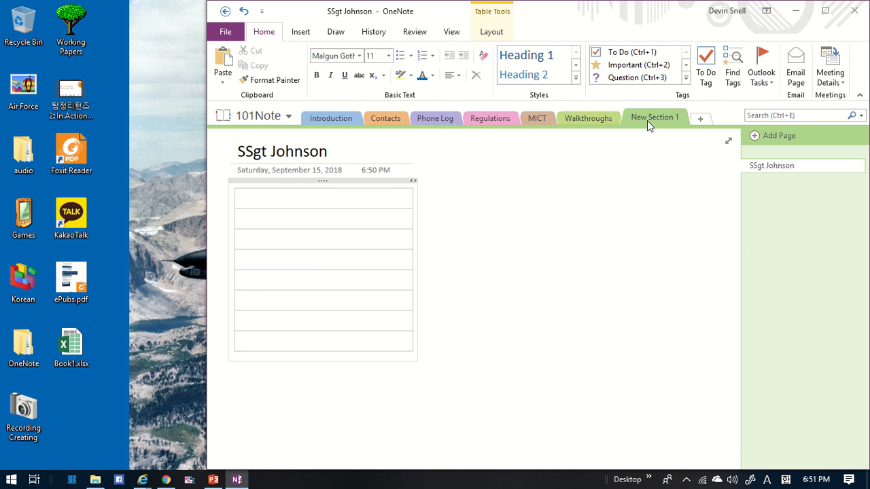
{"action": "right_click", "coordinate": [665, 121]}
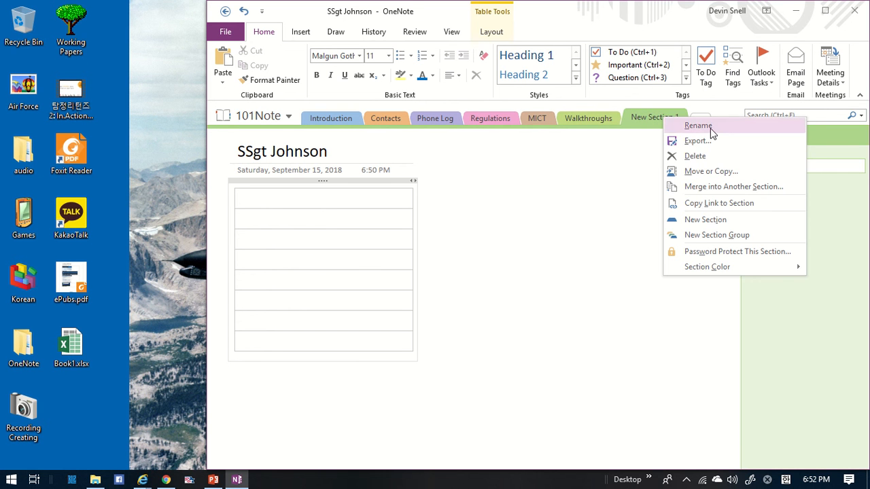
{"action": "left_click", "coordinate": [710, 125]}
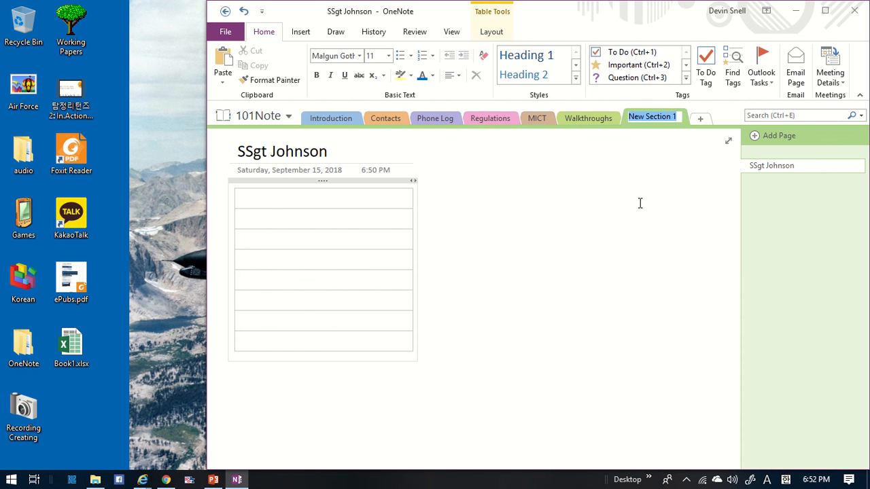
{"action": "type", "text": "Customers"}
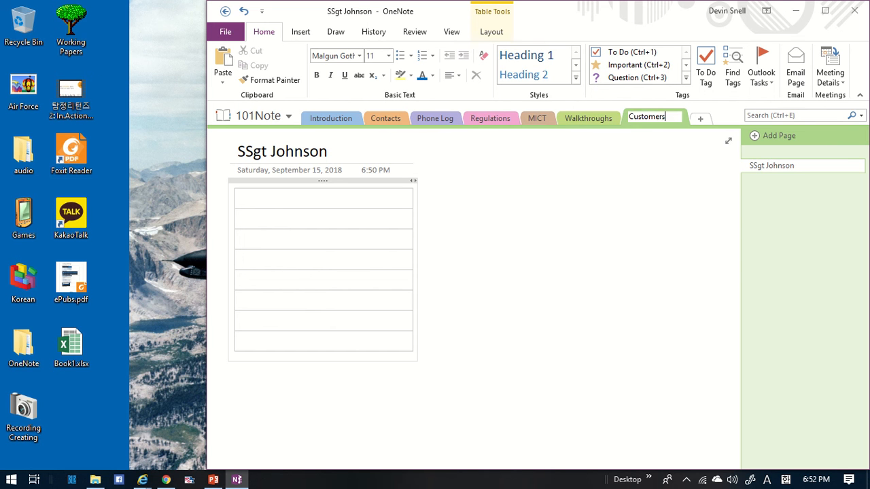
{"action": "left_click", "coordinate": [639, 203]}
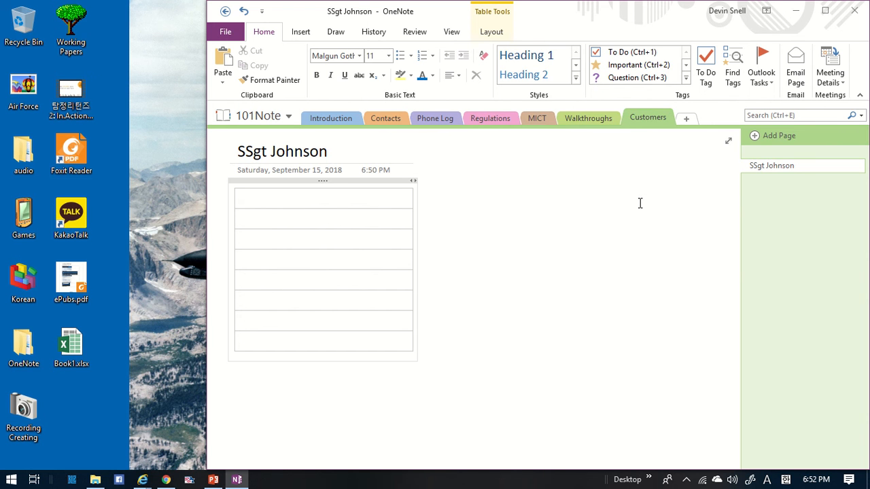